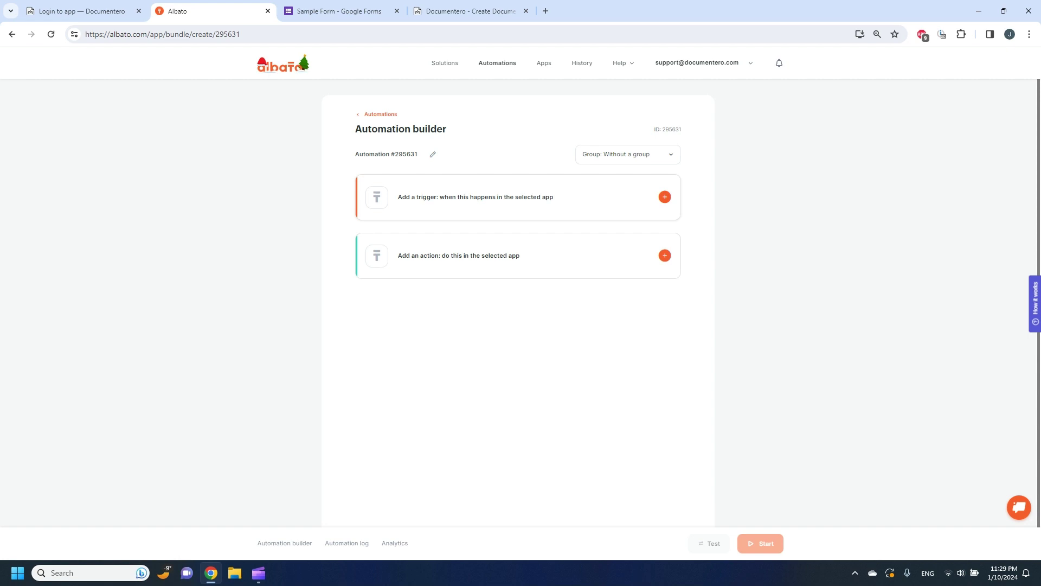
Start a trigger with Google Forms as the app and 'New answer by form' as the event
left_click(665, 196)
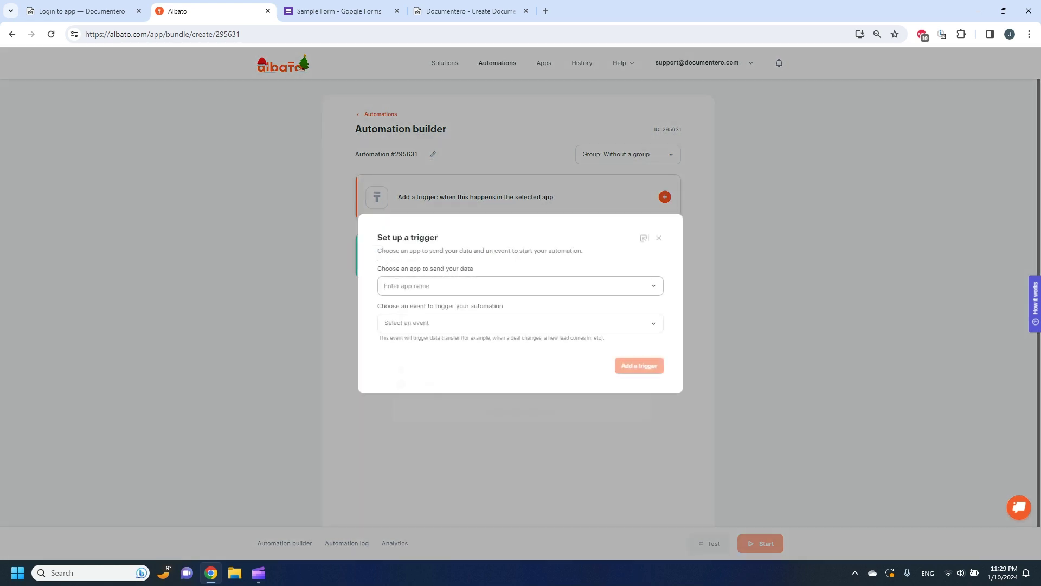
left_click(416, 370)
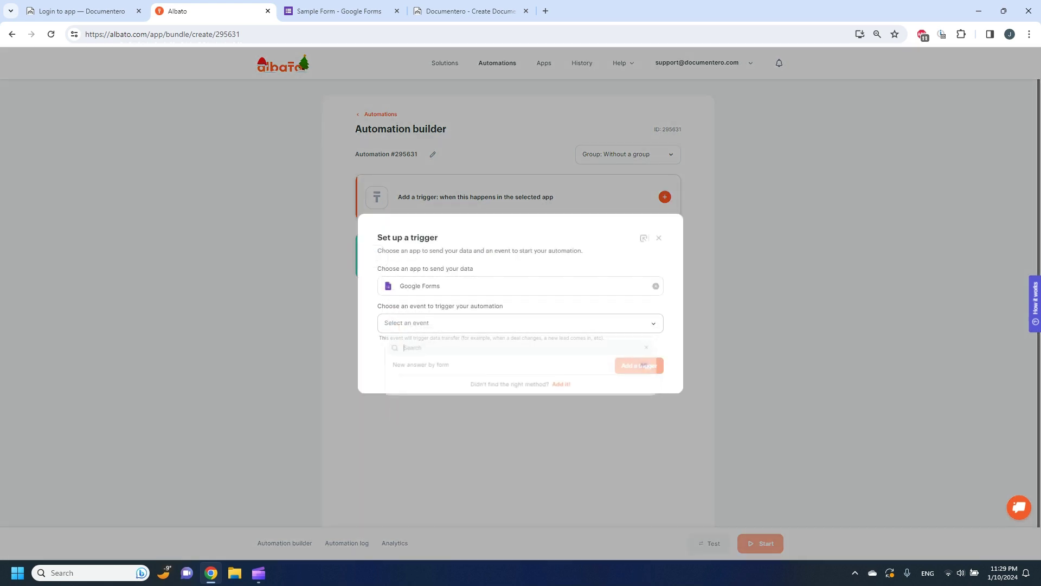
left_click(419, 363)
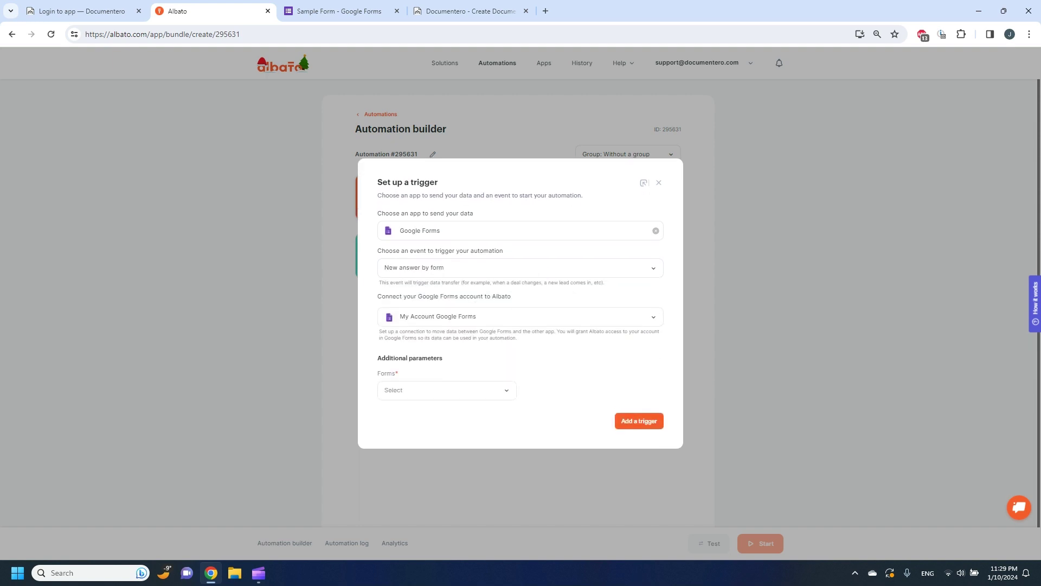
key("ctrl+Tab")
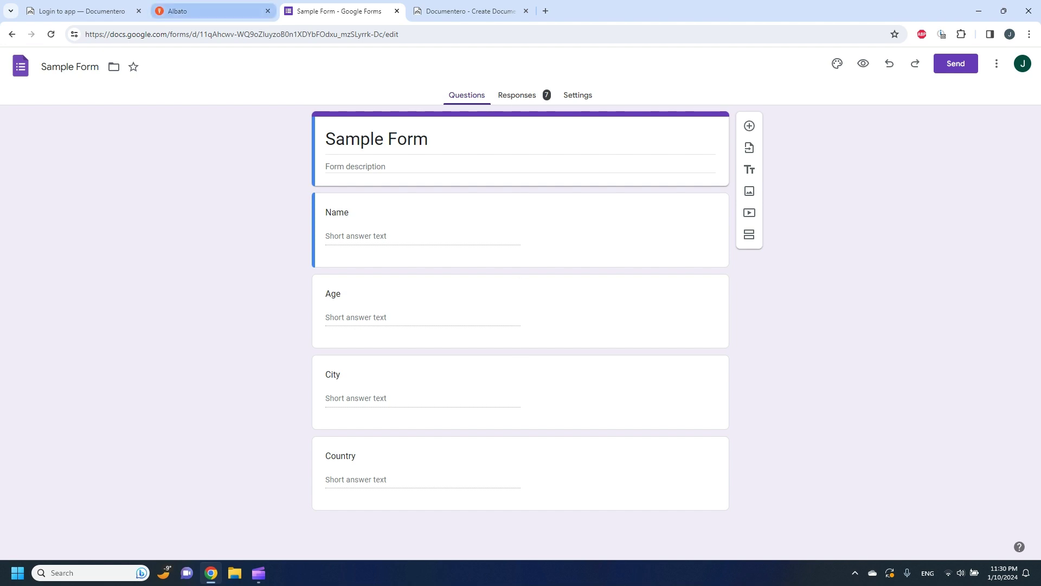
left_click(207, 10)
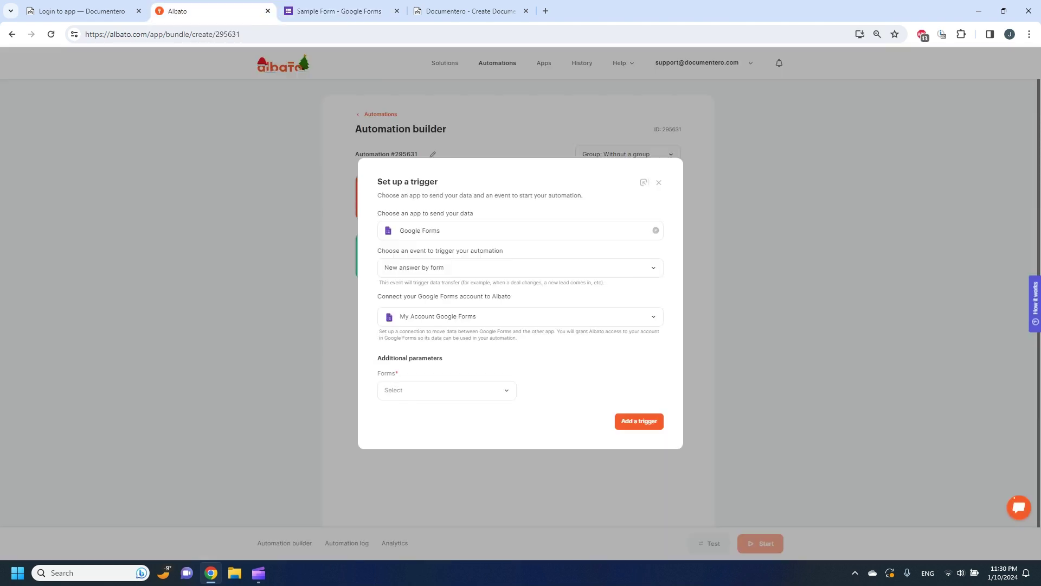
Choose Sample Form, add the trigger, set Download only once to Yes and save
left_click(446, 390)
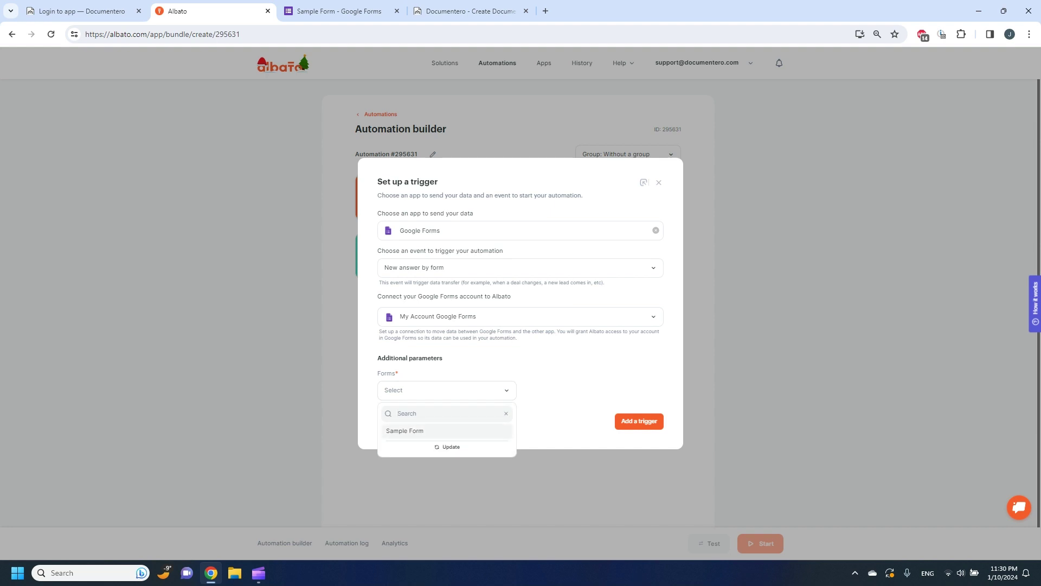
left_click(405, 430)
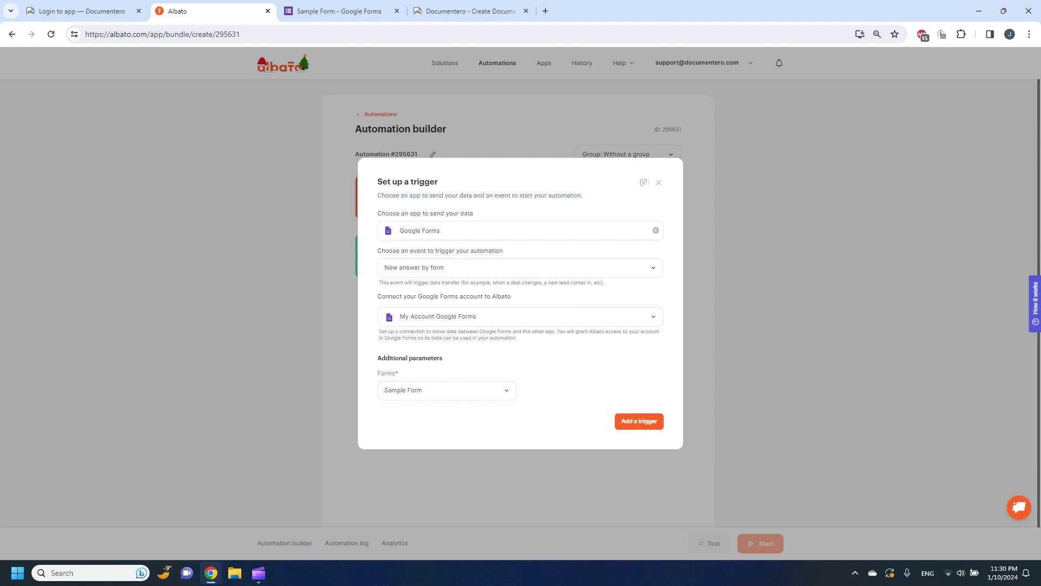
left_click(639, 421)
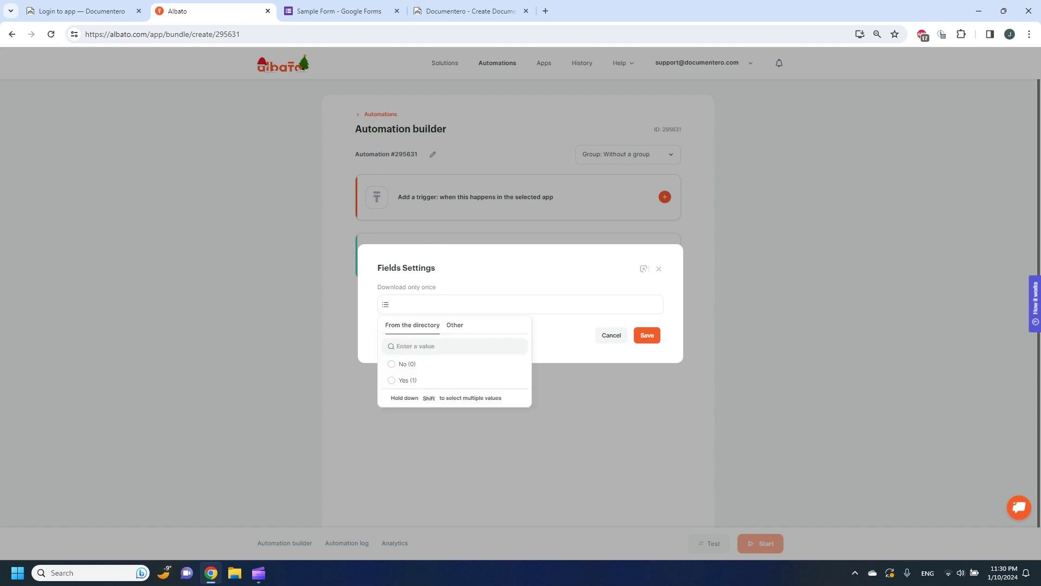
left_click(407, 380)
left_click(647, 335)
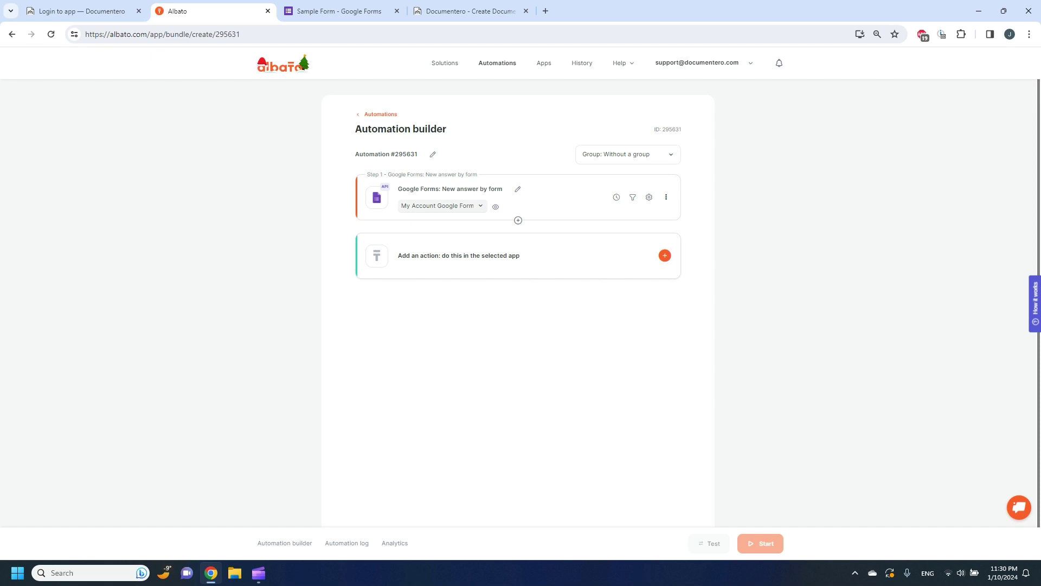
Add a Documentero action 'Generate Document and Send as Email Attachment'
left_click(665, 255)
left_click(520, 282)
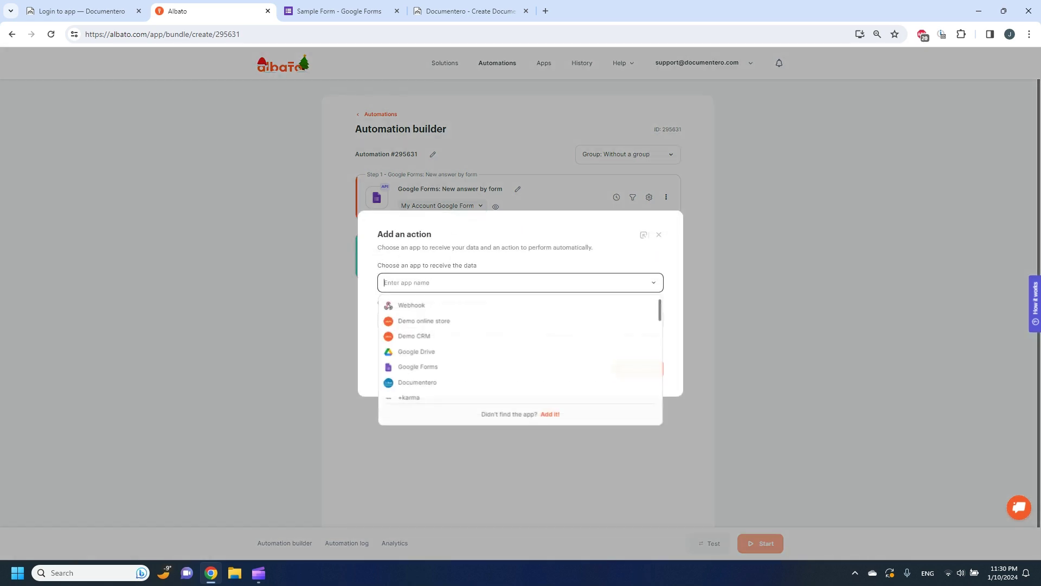
type("Docu")
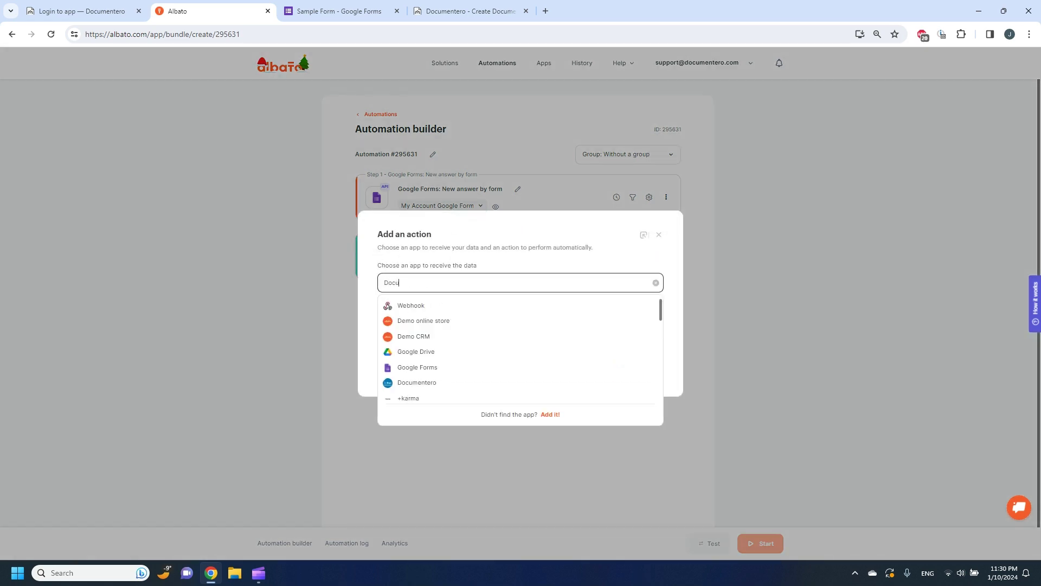
type("mentero")
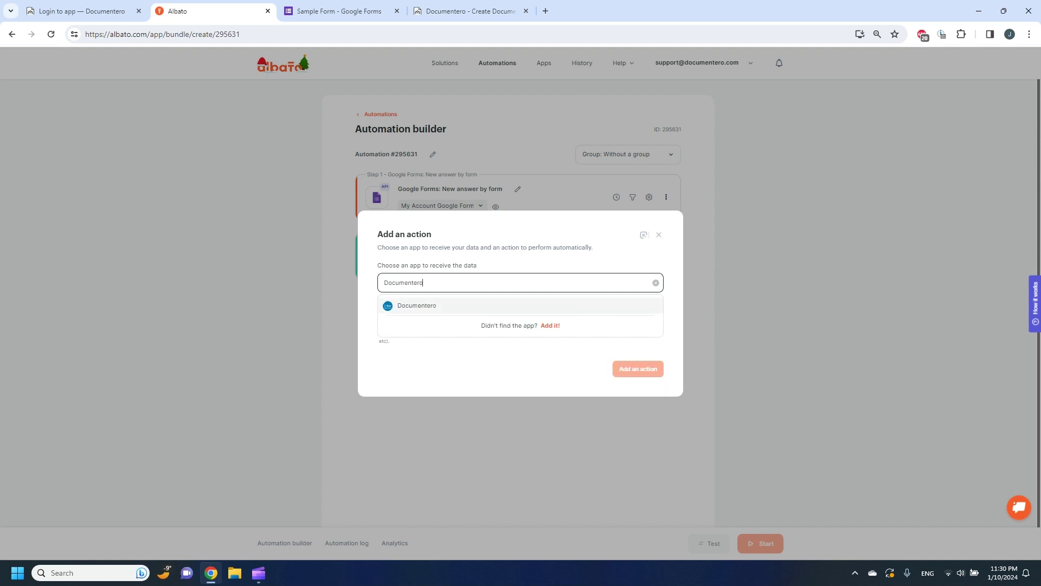
key("Return")
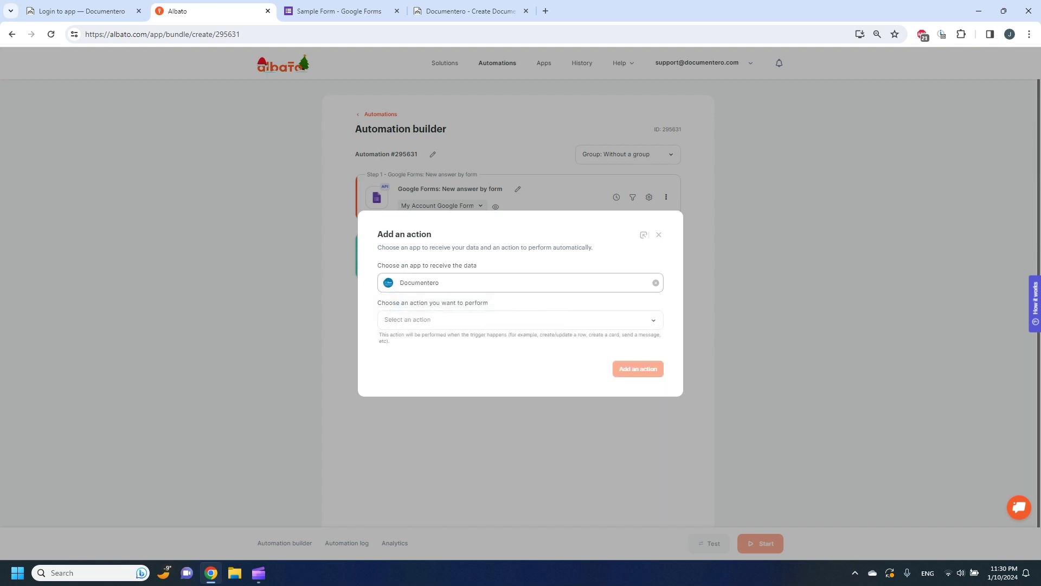
key("Tab")
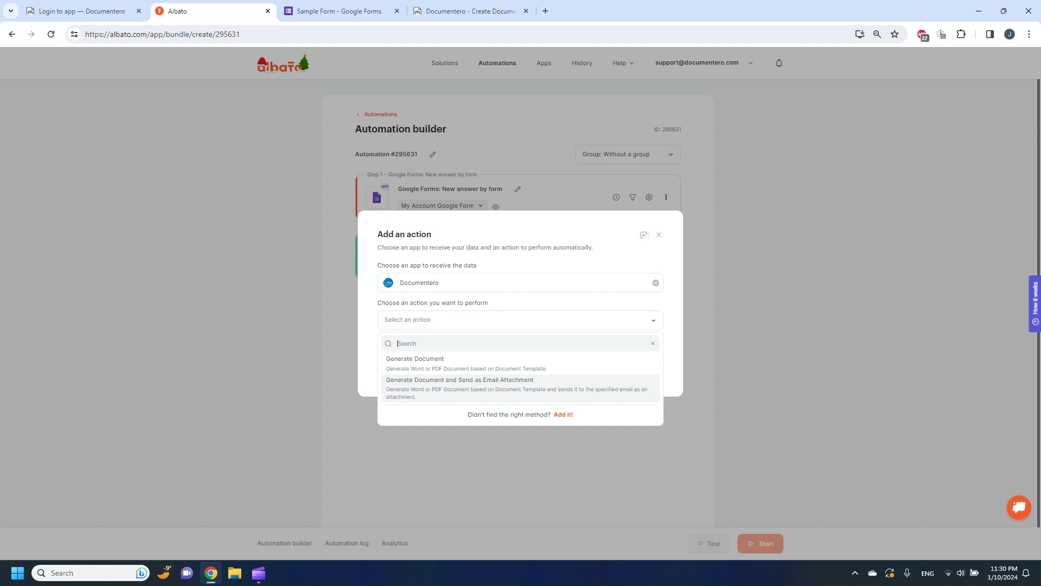
left_click(460, 380)
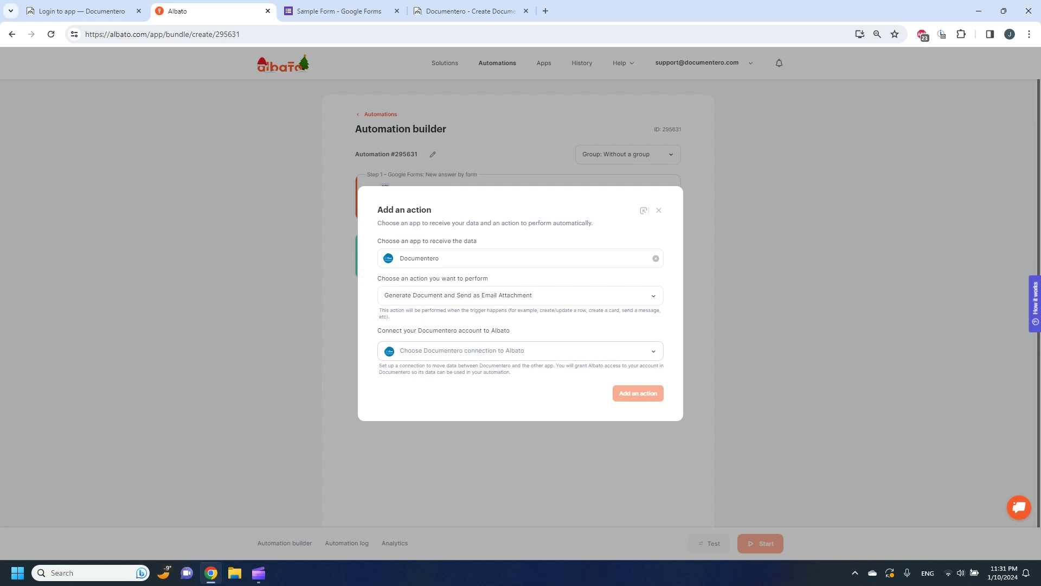
Start a new Documentero connection with default title and empty API key, then go to Documentero
left_click(521, 351)
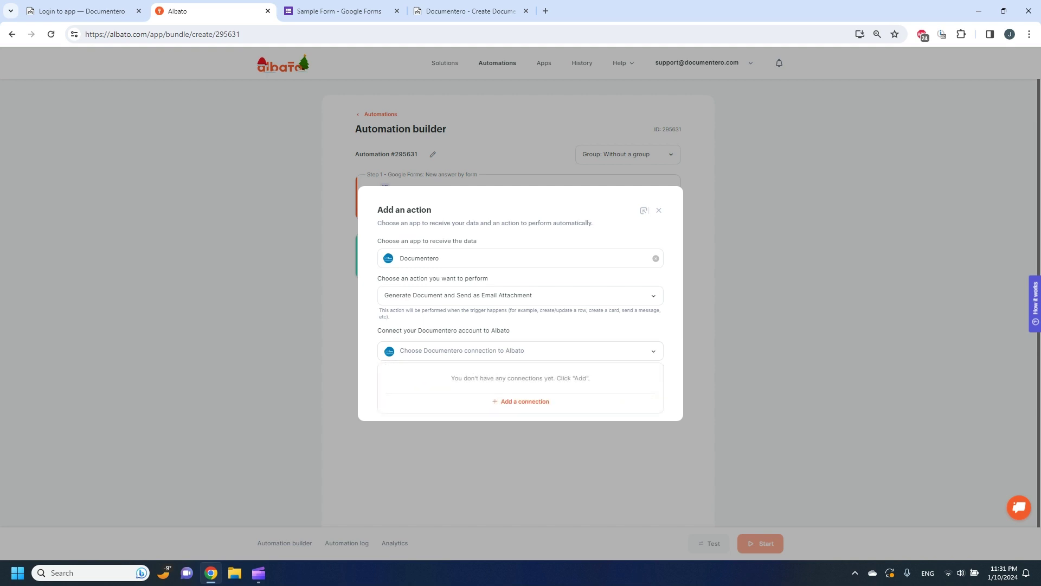
left_click(521, 401)
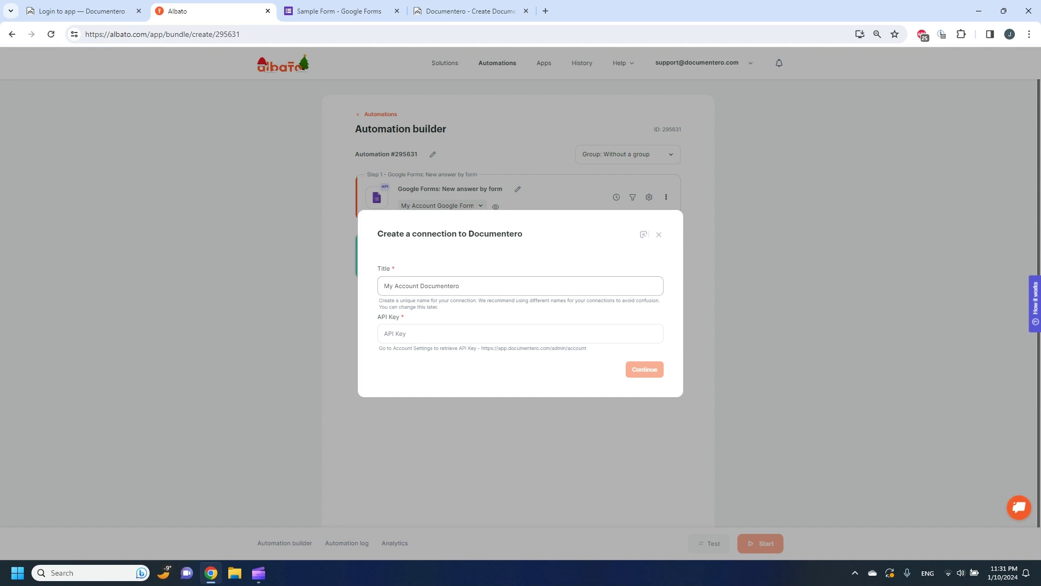
left_click_drag(385, 286, 460, 285)
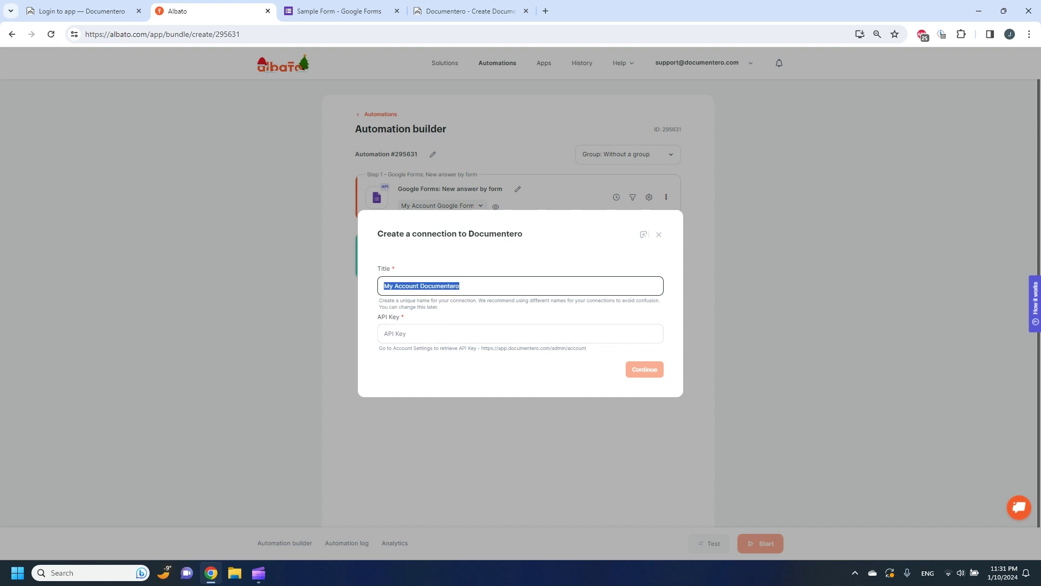
left_click(488, 333)
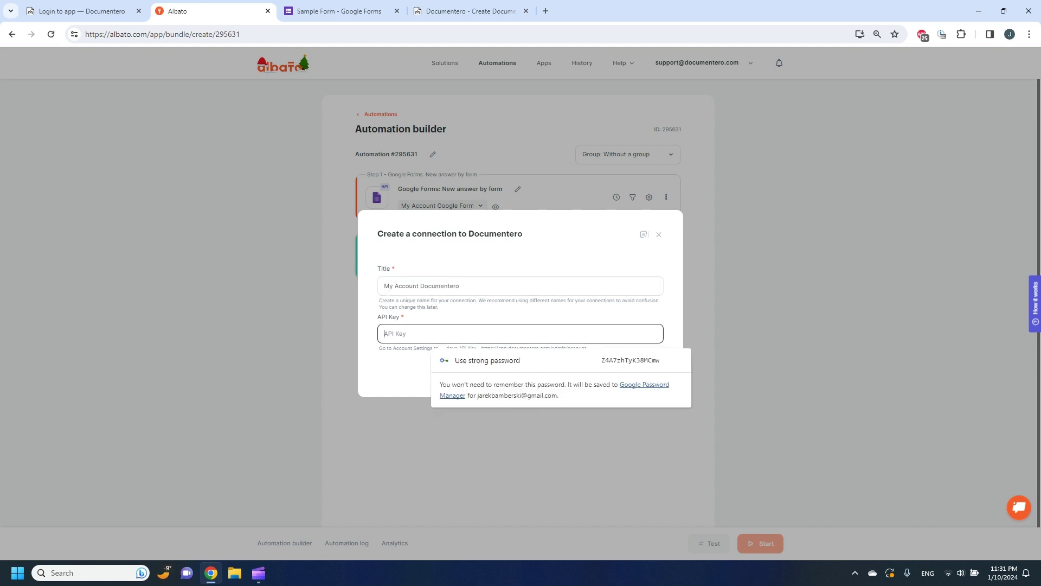
key("Escape")
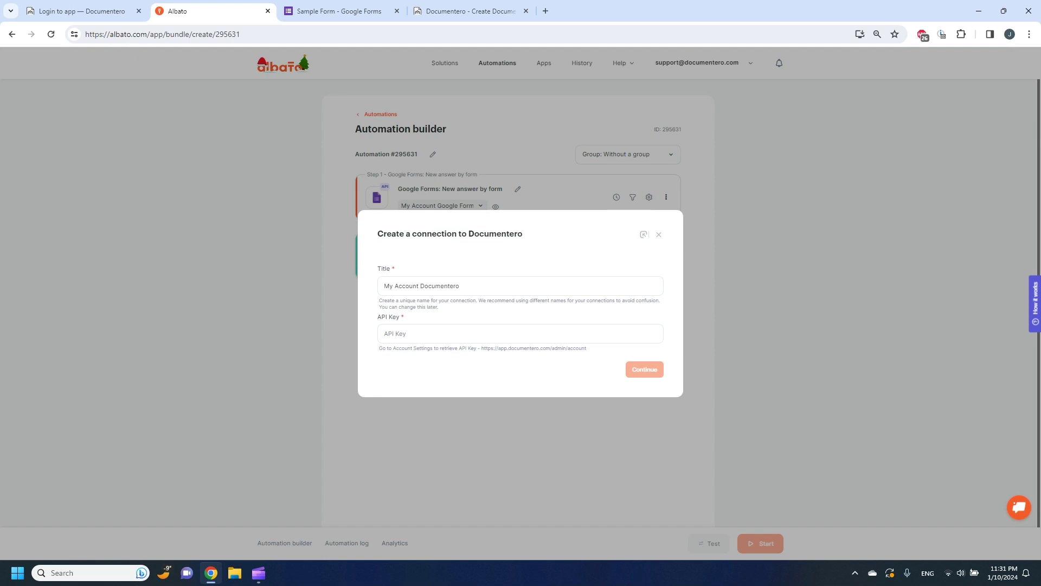
left_click(468, 11)
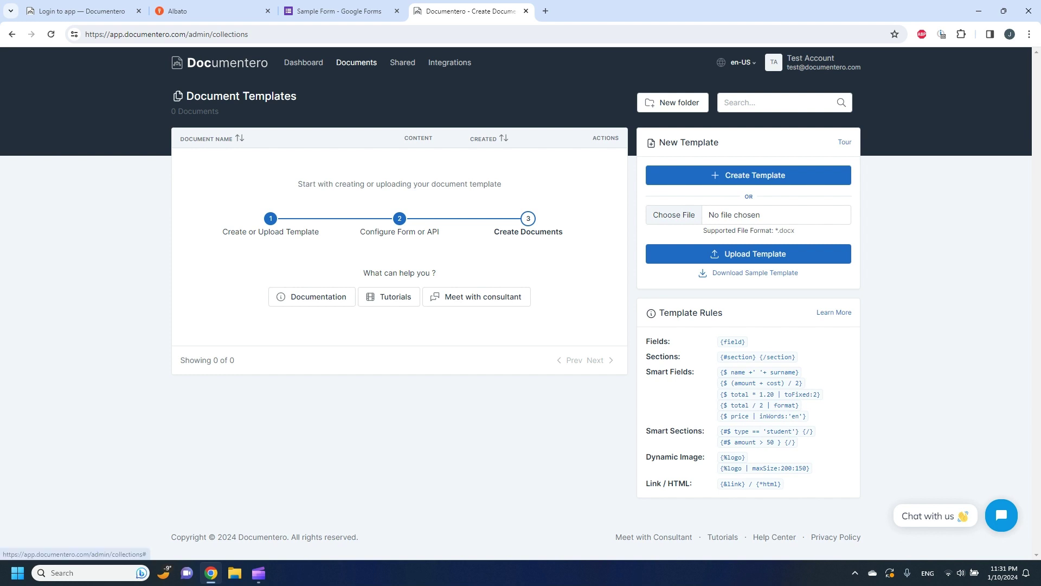
Open Test Account > Your Account in Documentero and select the whole API key
left_click(812, 62)
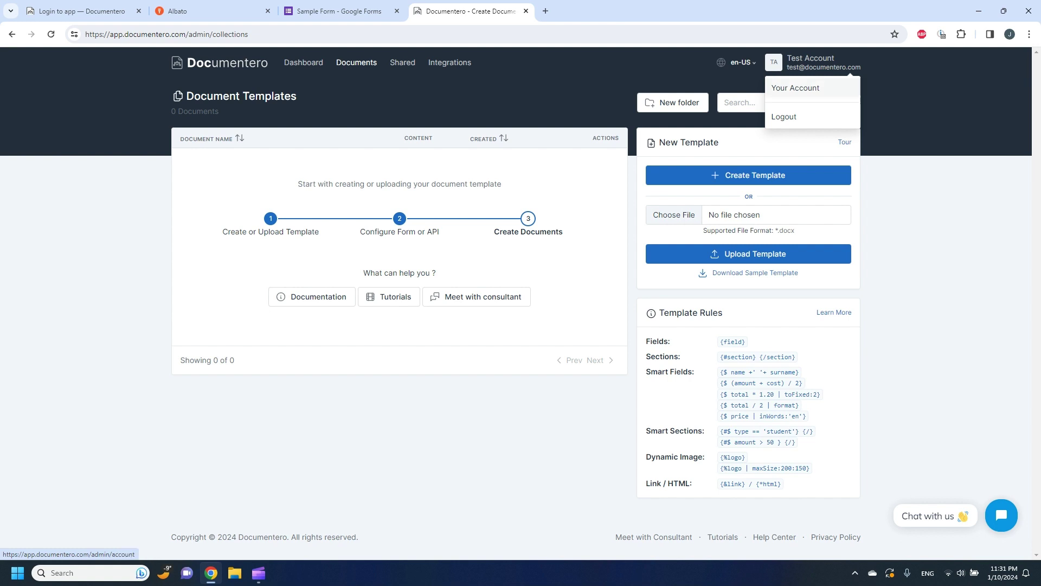
left_click(796, 88)
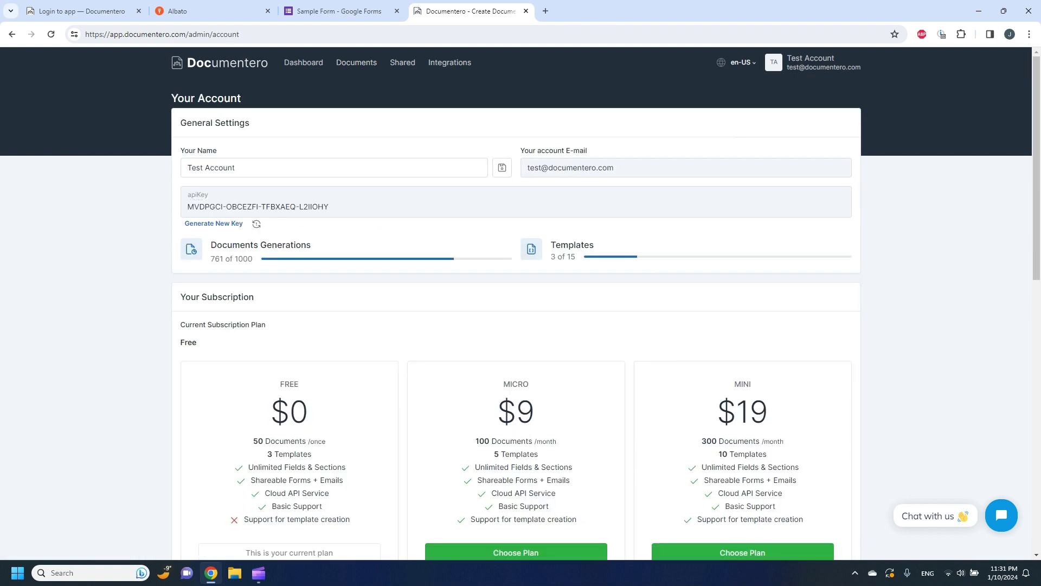
triple_click(278, 207)
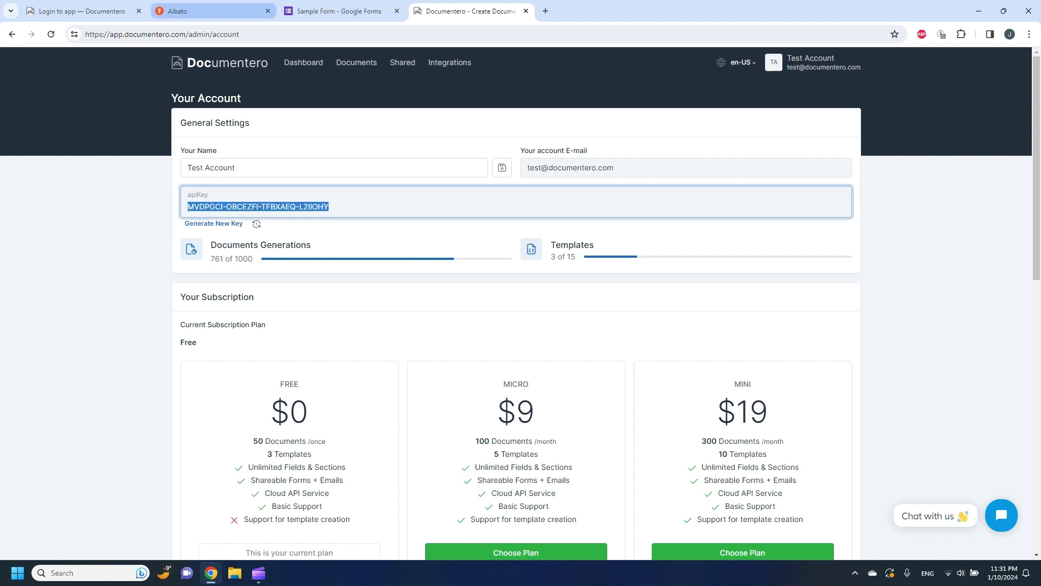
Paste the API key into Albato's connection form and create 'My Account Documentero'
left_click(204, 11)
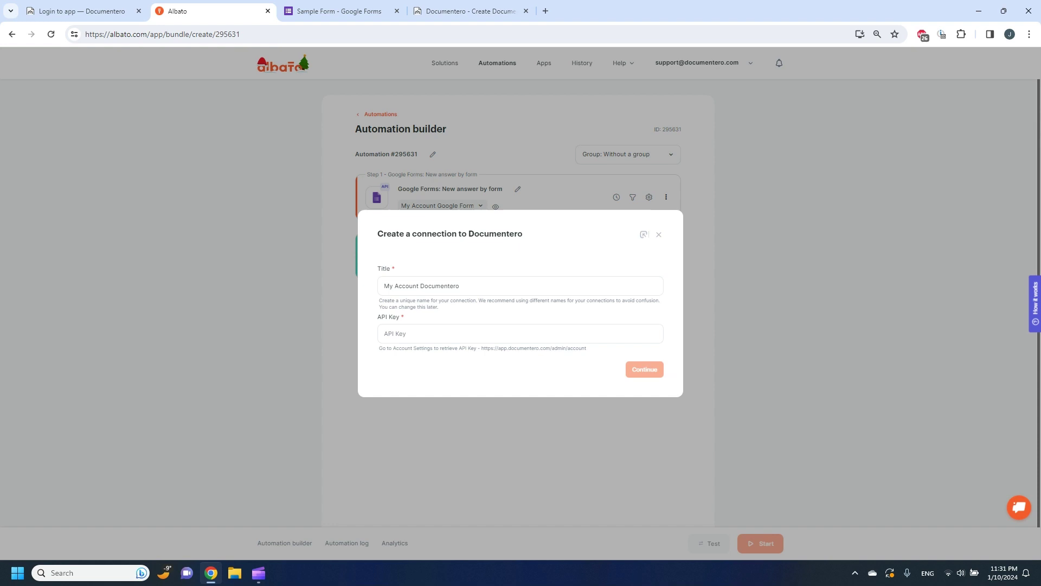
left_click(521, 334)
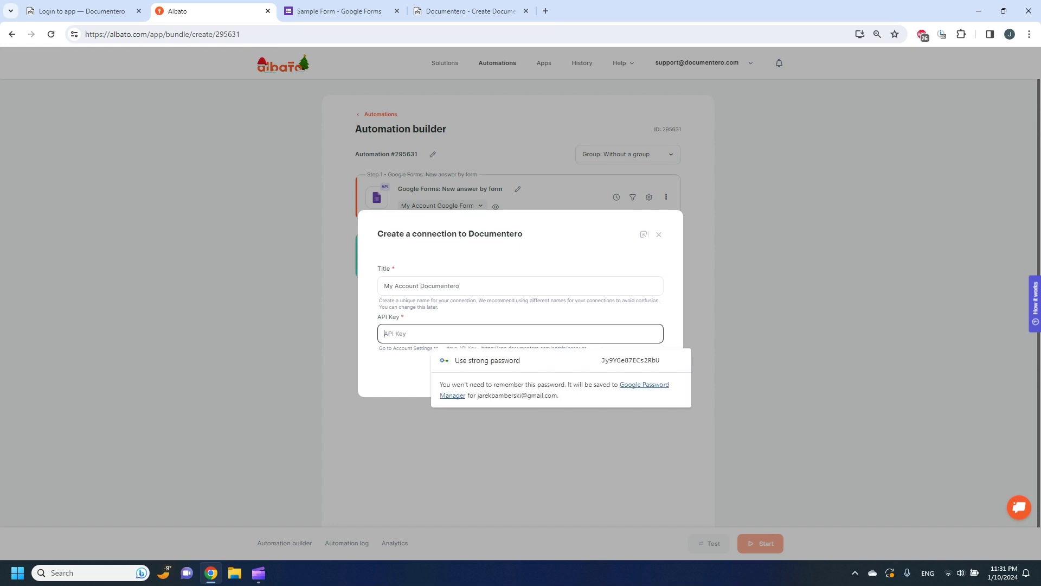
key("ctrl+v")
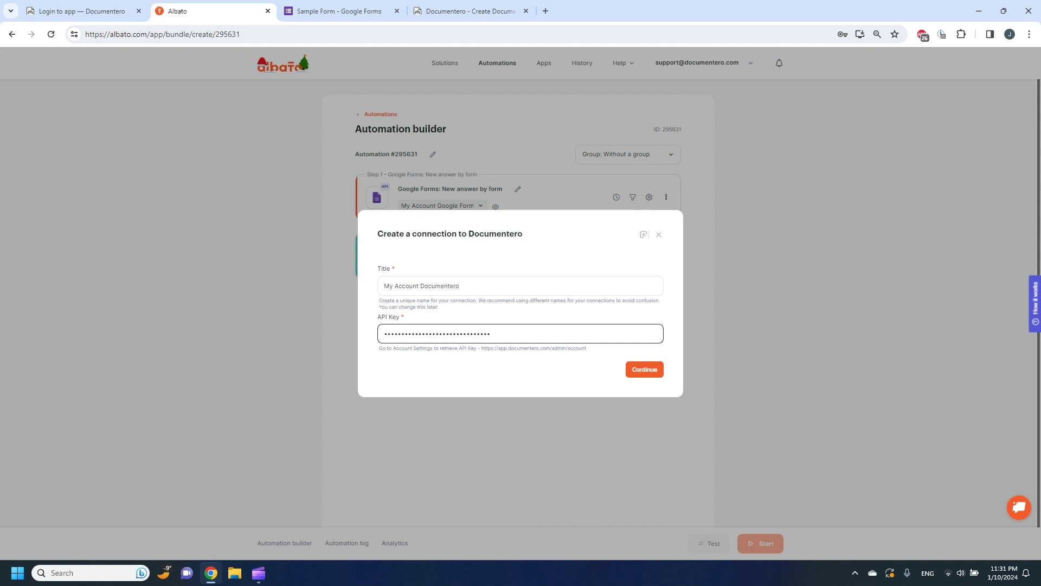
left_click(644, 370)
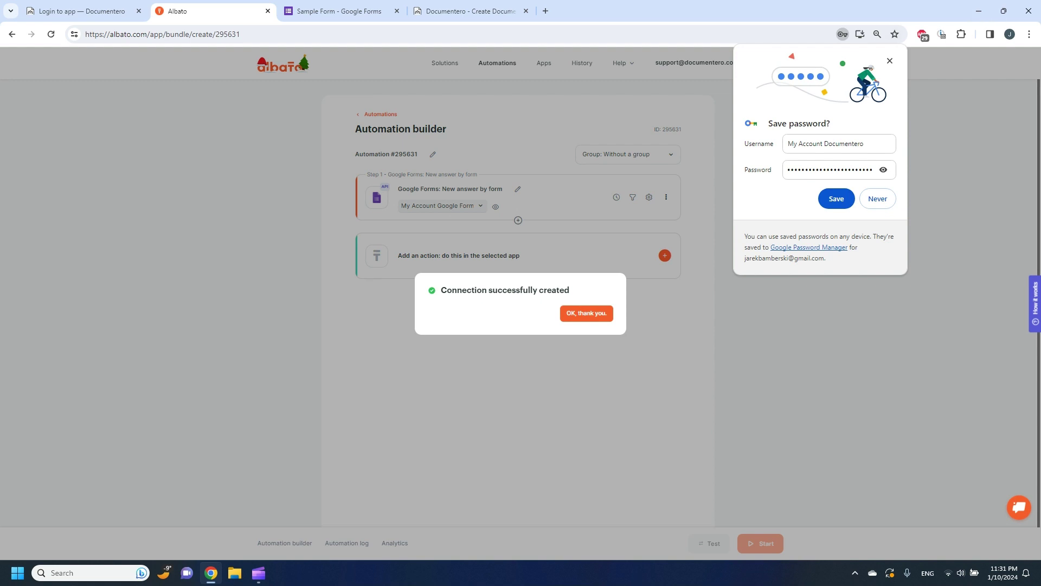
left_click(586, 314)
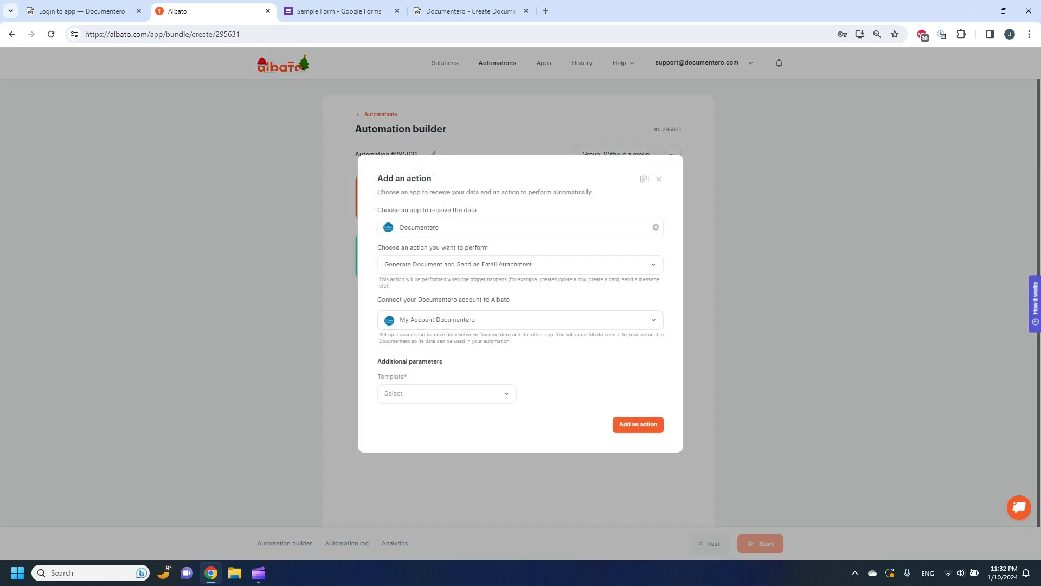
Check the empty template list in Albato, then go to Documentero's Documents page
left_click(446, 393)
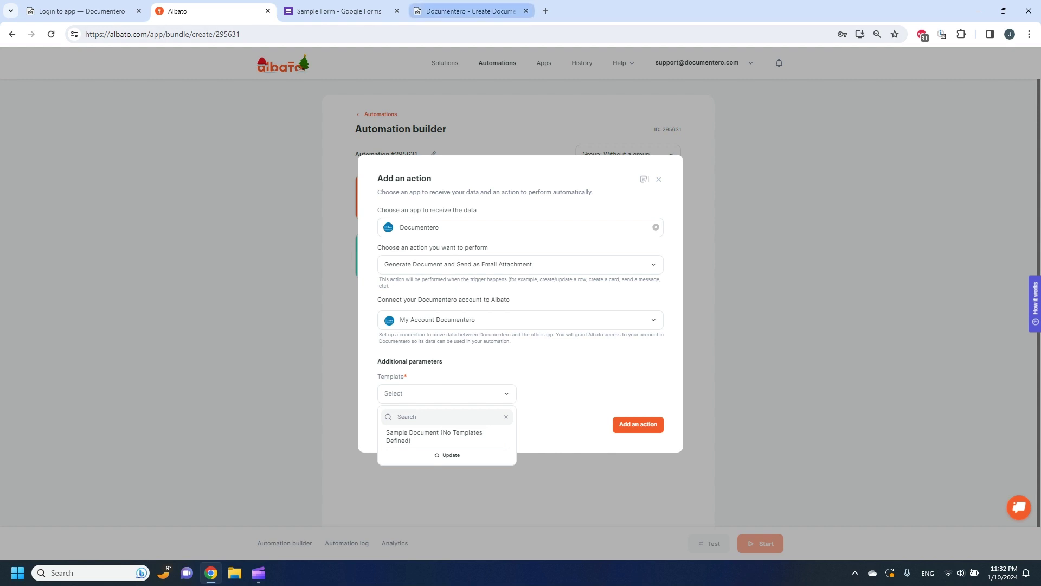
left_click(417, 11)
left_click(357, 62)
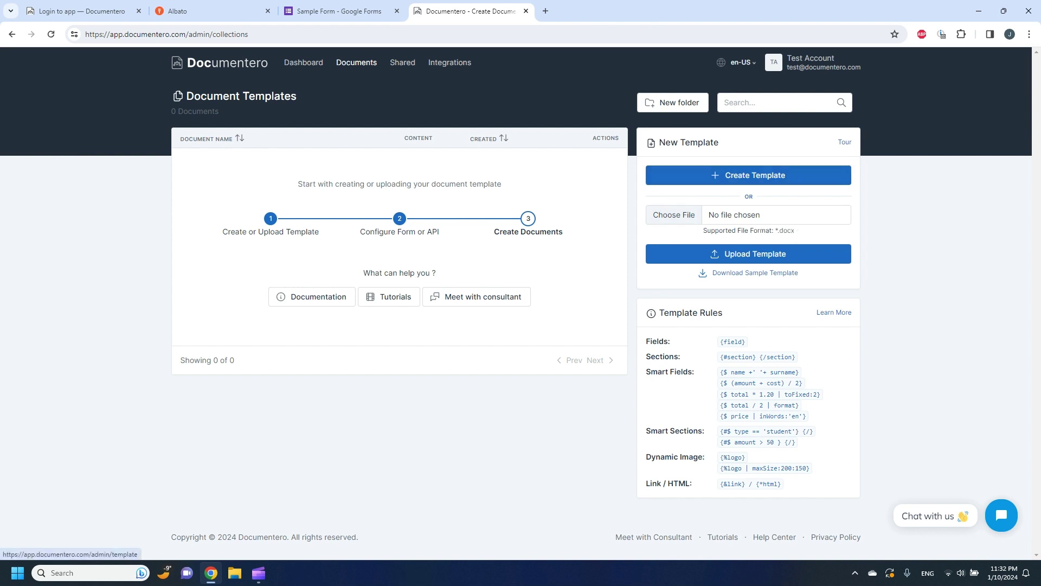
Create a template from the sample document, deleting everything from 'Sections' to the end
left_click(749, 175)
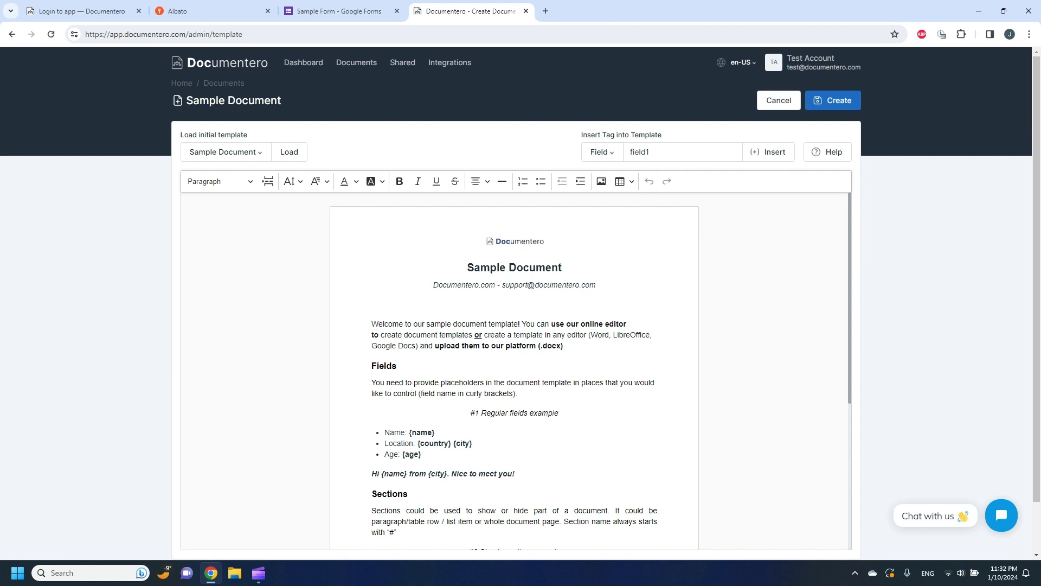
scroll(515, 366, "down", 2)
left_click_drag(372, 385, 529, 545)
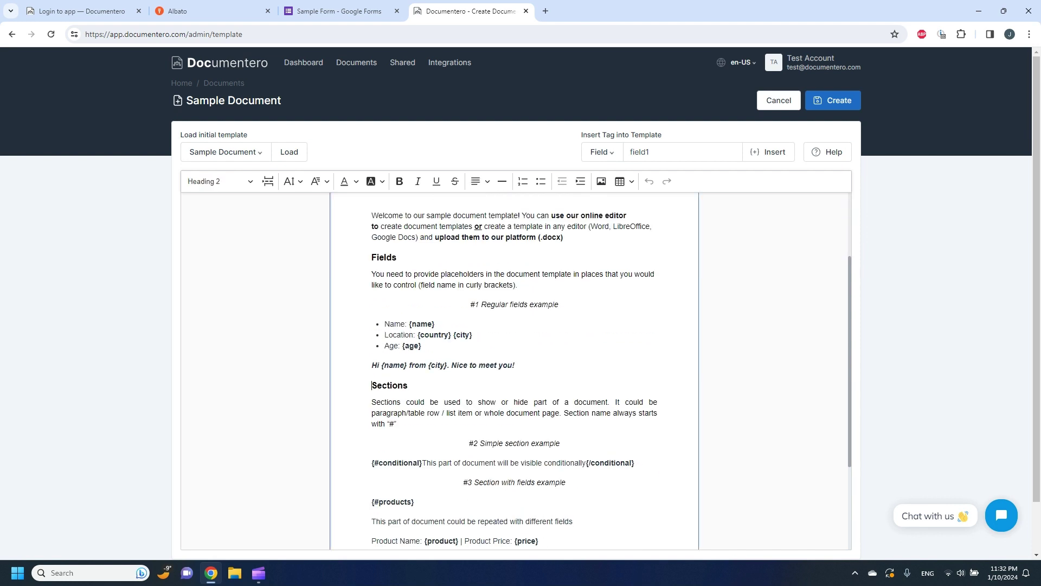
key("BackSpace")
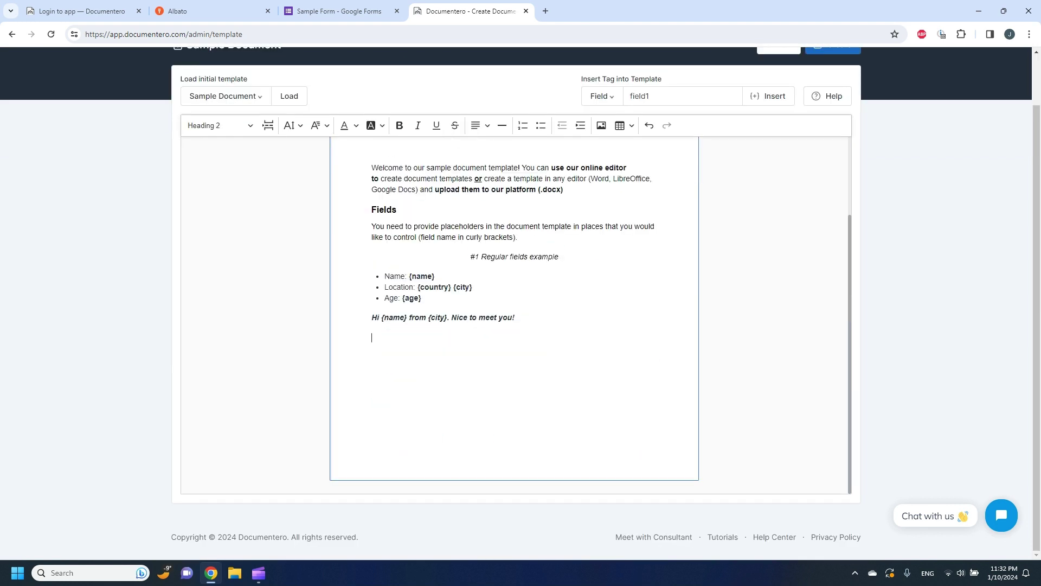
key("BackSpace")
scroll(515, 326, "up", 2)
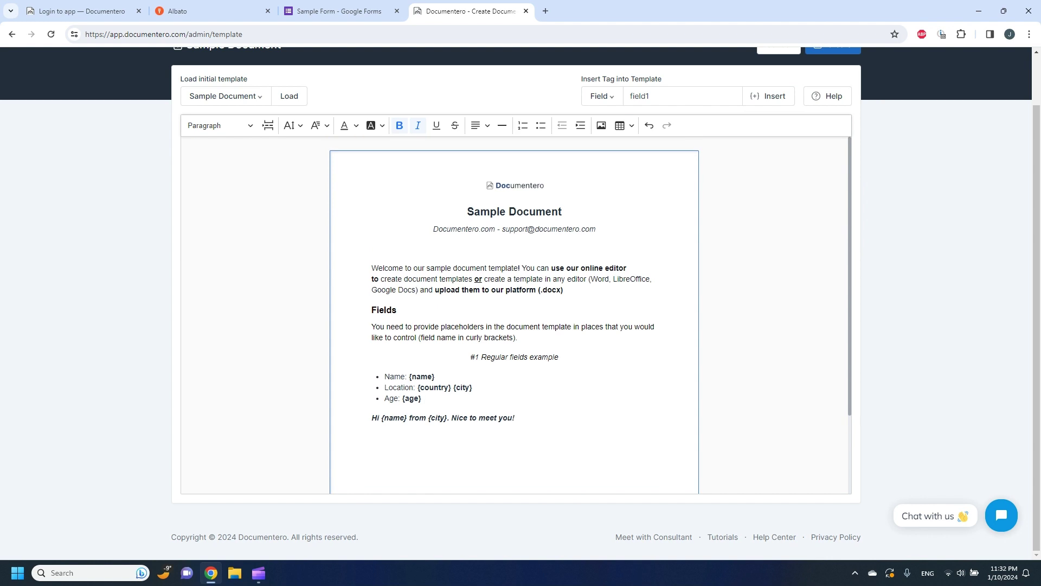
left_click_drag(515, 417, 515, 249)
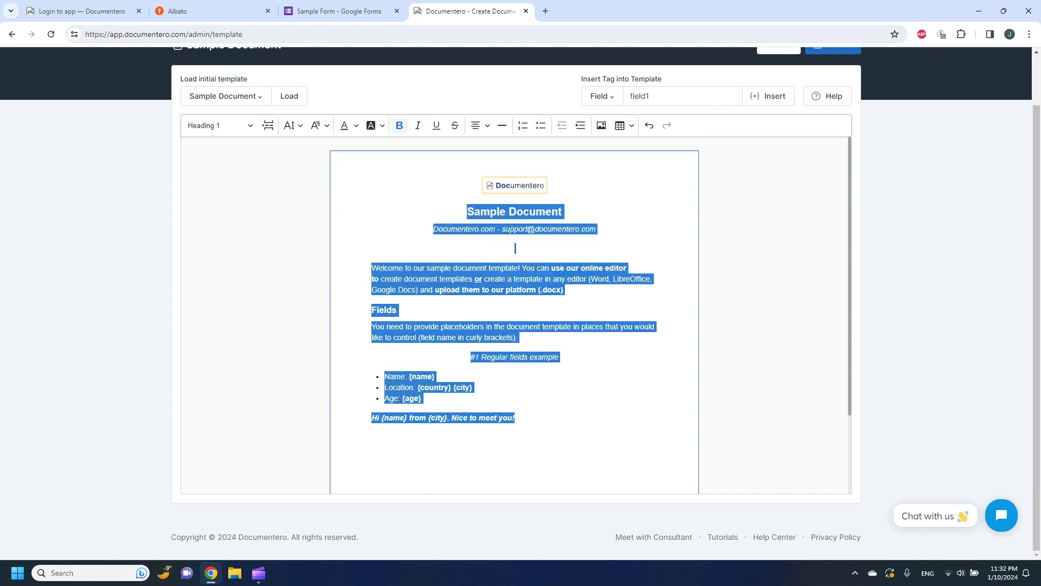
left_click(430, 387)
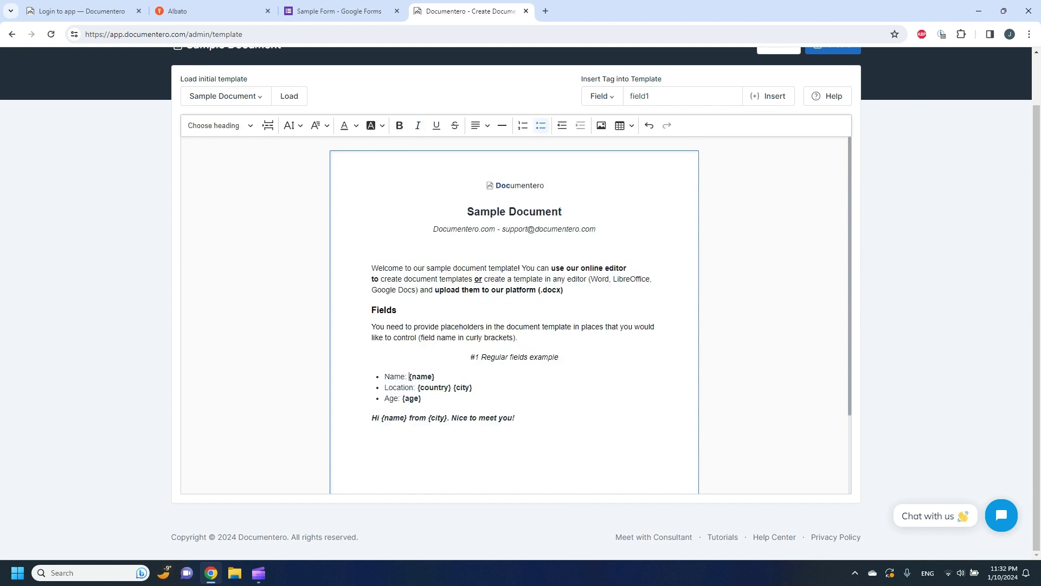
left_click_drag(409, 376, 440, 387)
left_click(429, 387)
scroll(521, 326, "up", 2)
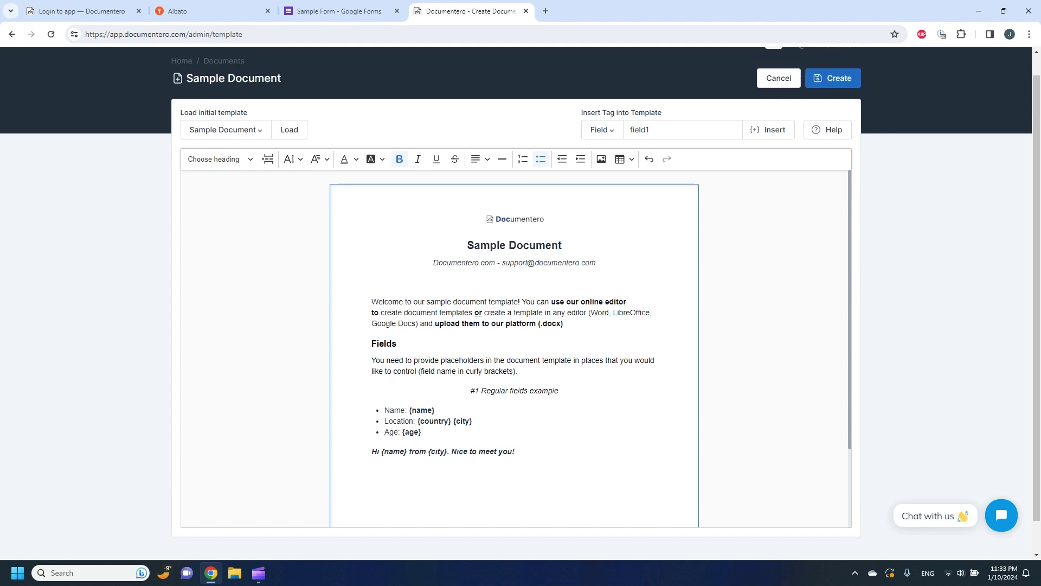
Save the template and name it 'Albato Test'
left_click(833, 99)
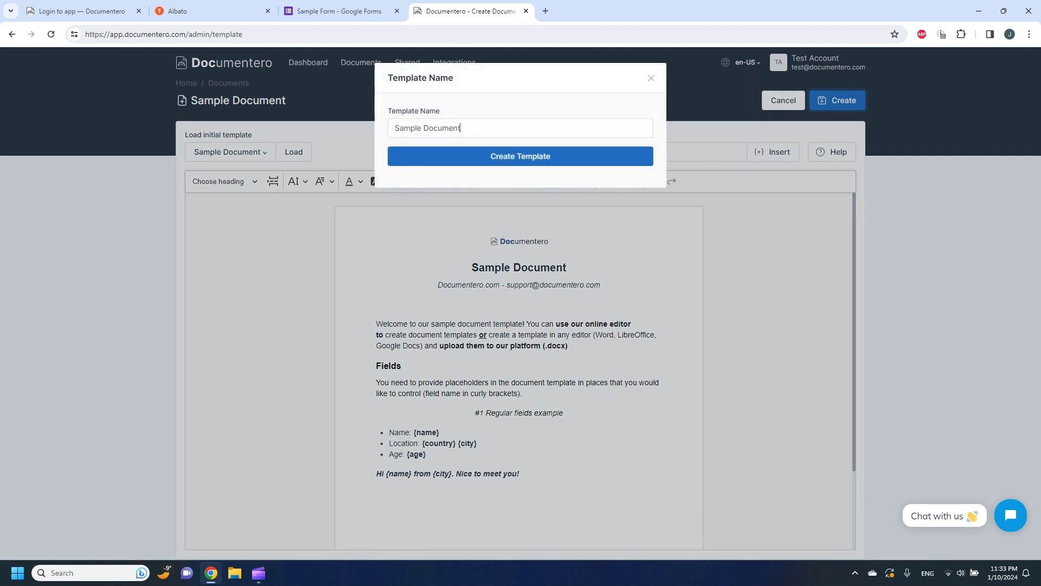
double_click(442, 127)
key("ctrl+a")
type("A")
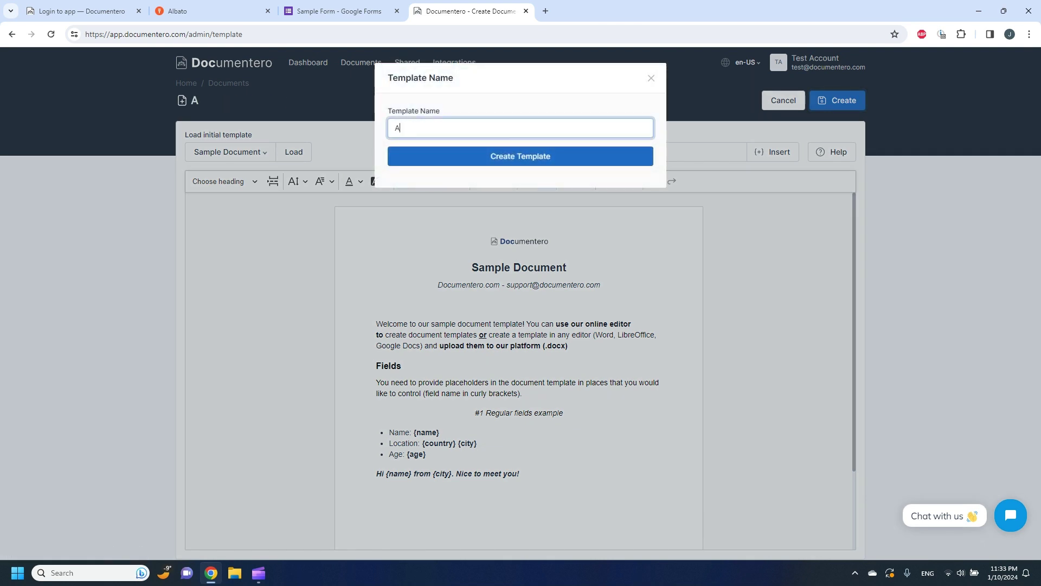
type("lbato Te")
type("st")
key("Return")
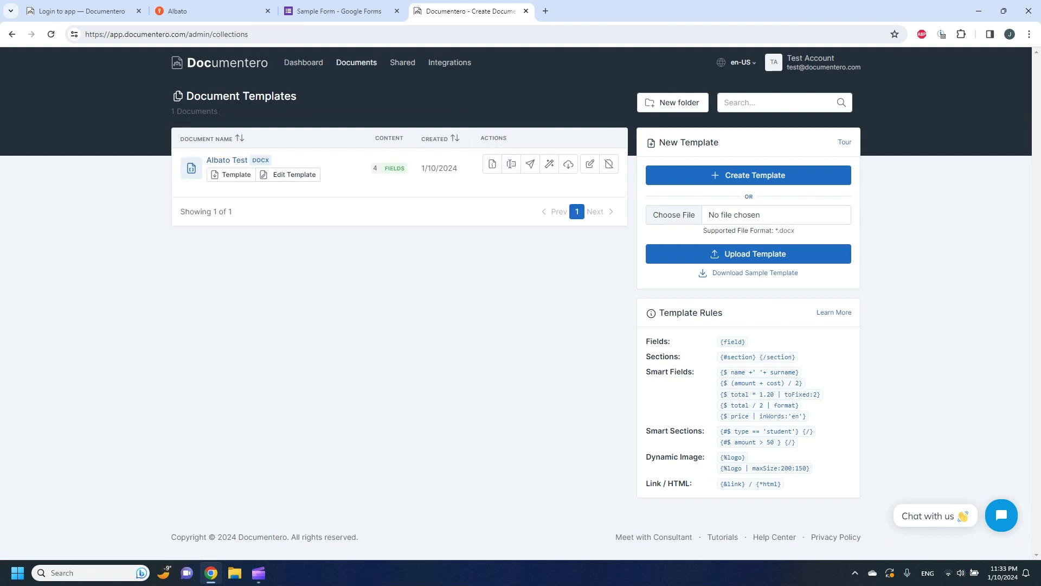
View the Albato Test template's overview, then return to the Albato automation
left_click(228, 160)
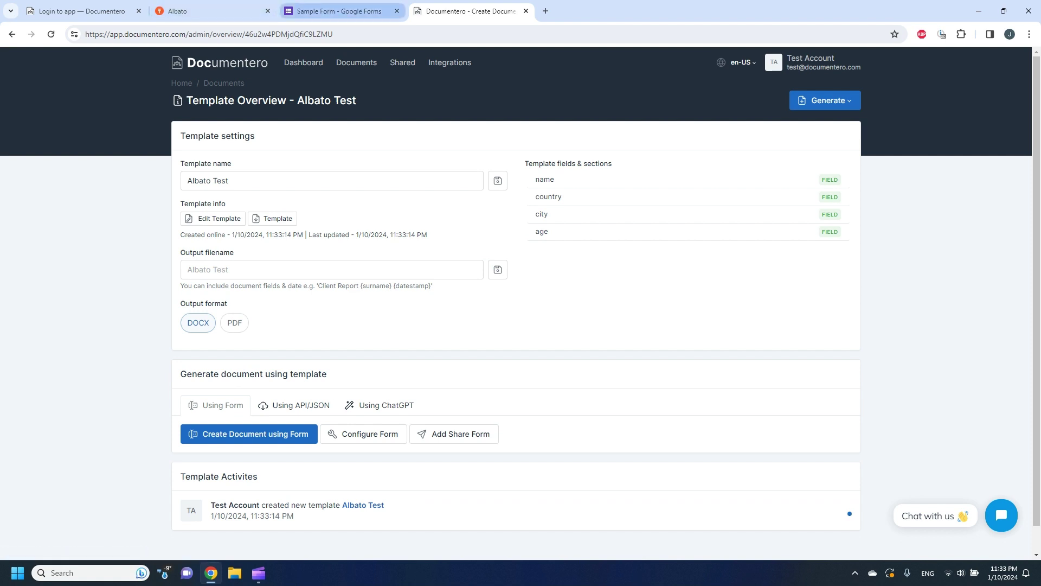
left_click(212, 11)
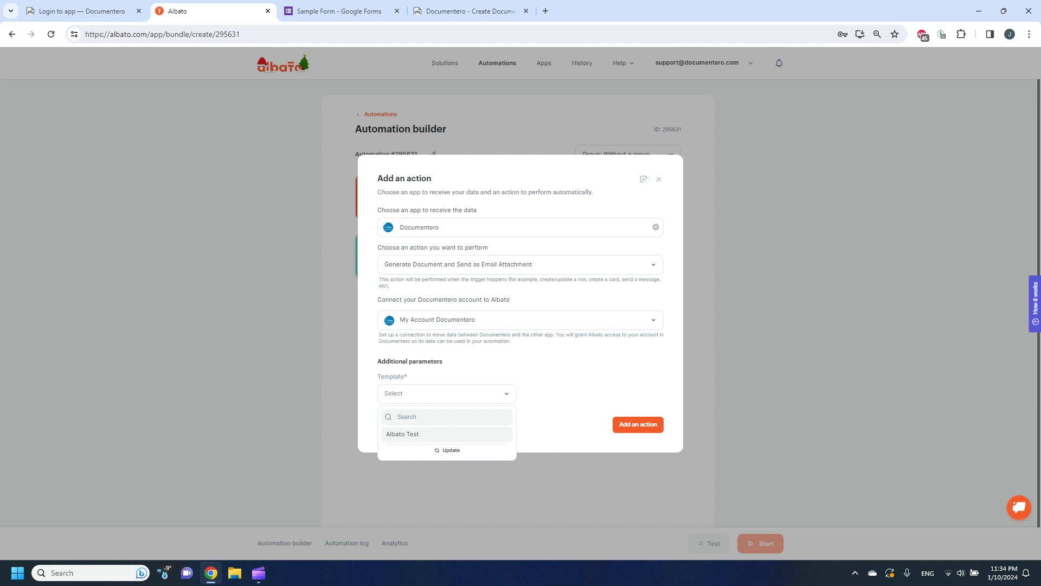
Select Albato Test as the template and add the Documentero action
left_click(402, 434)
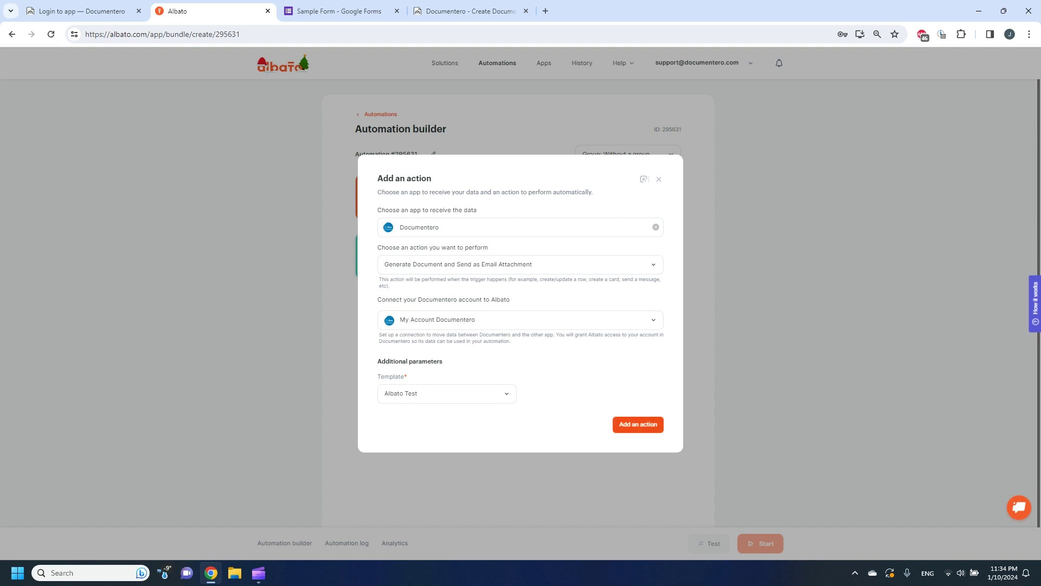
left_click(639, 424)
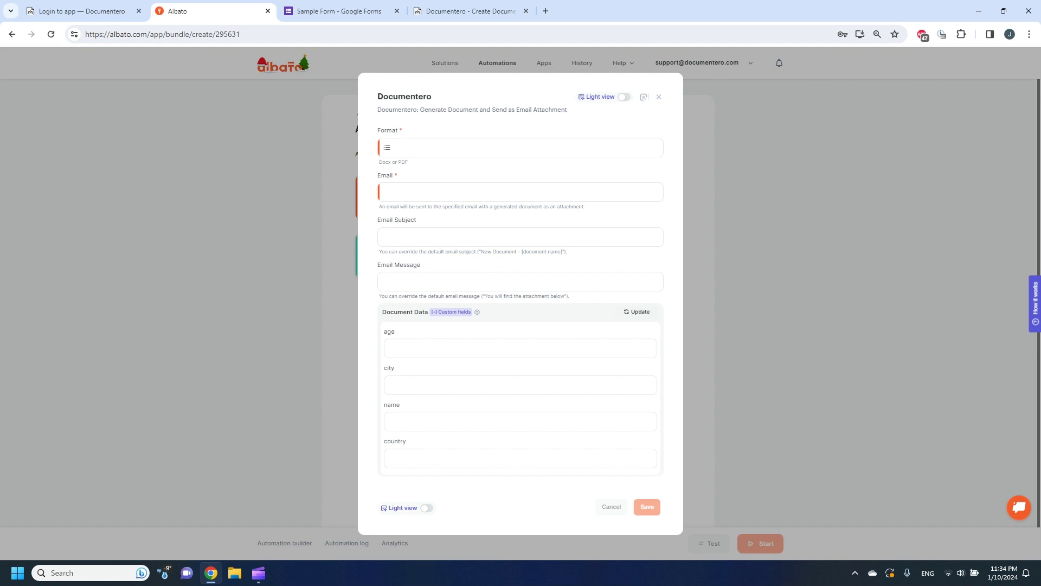
left_click(521, 147)
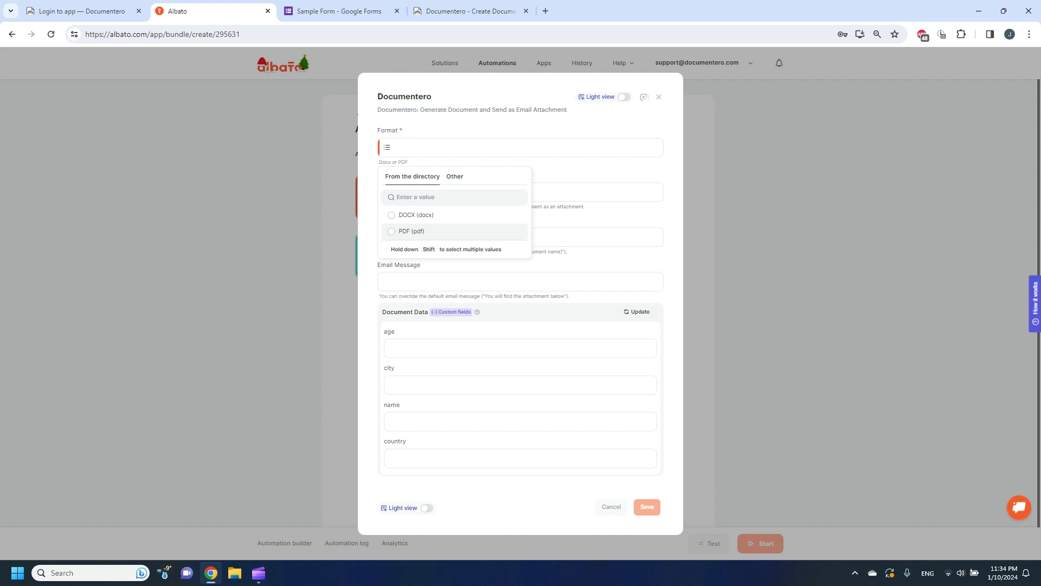
left_click(411, 231)
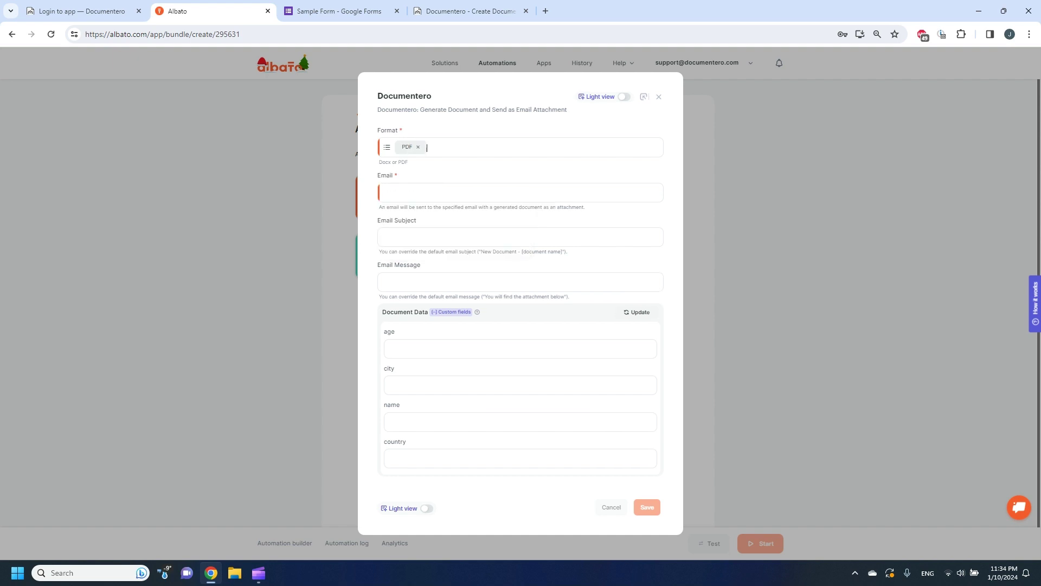
left_click(384, 192)
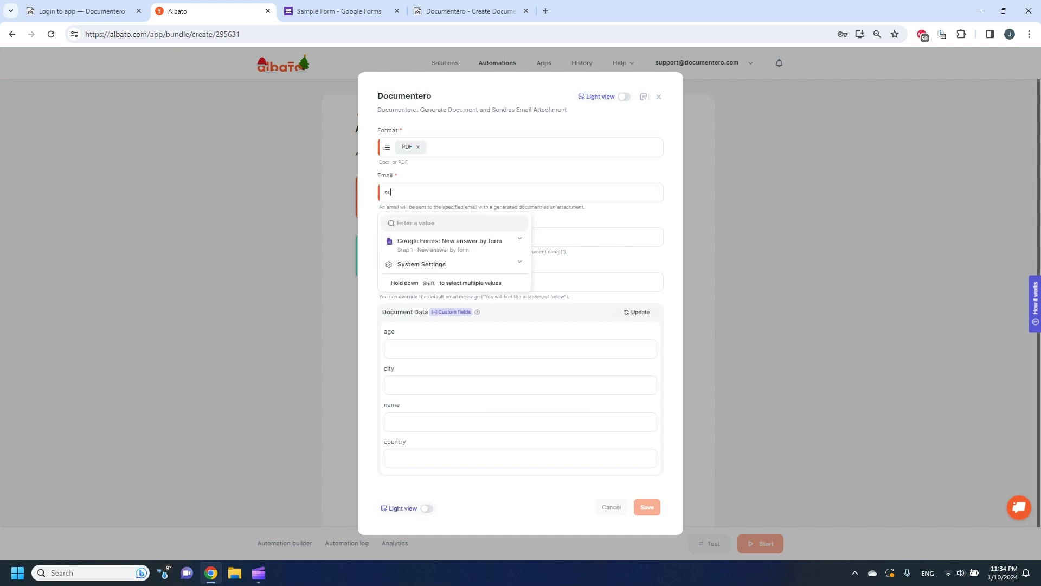
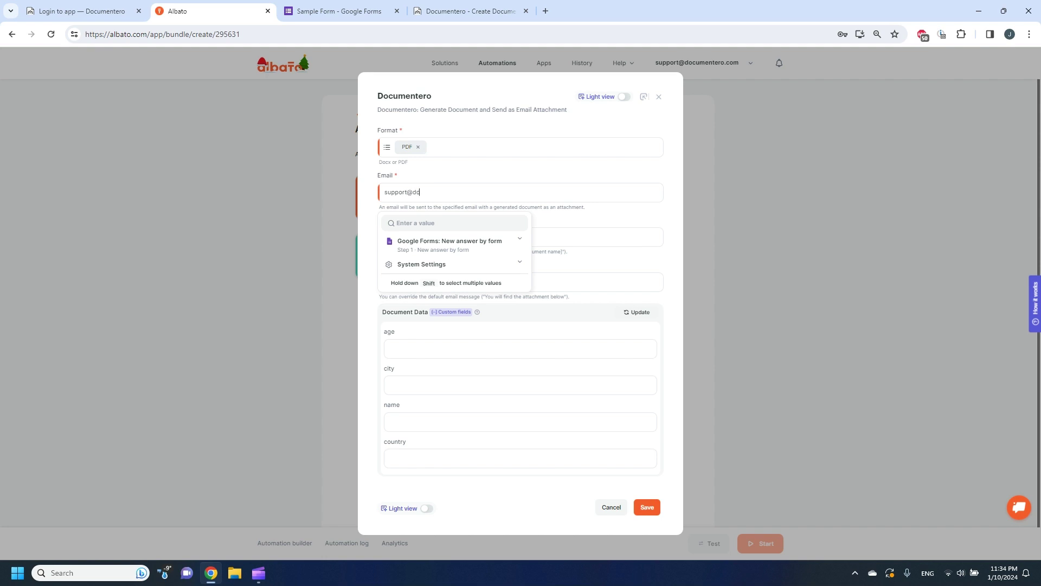
key("Escape")
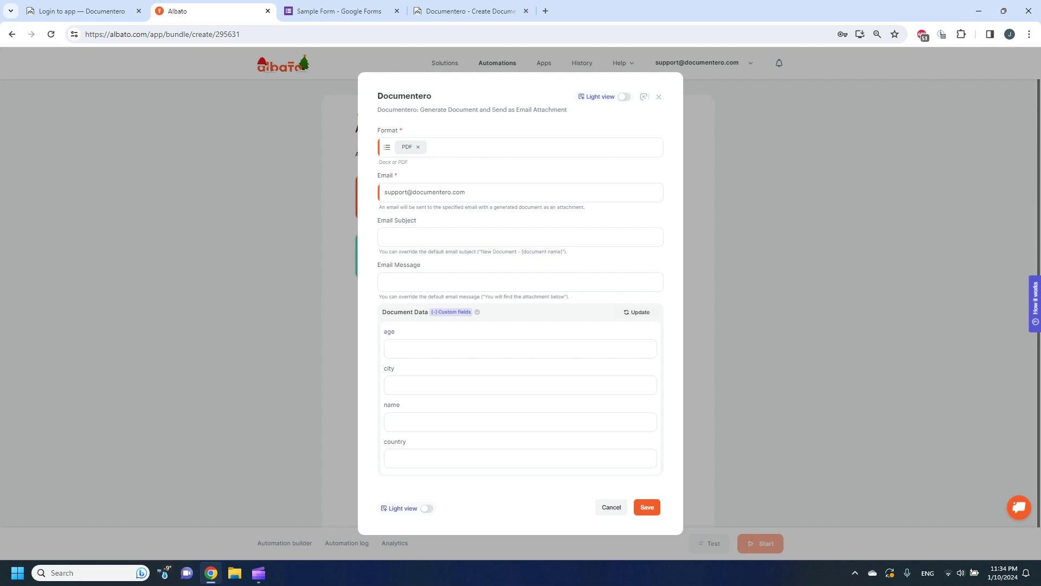
Map the age and city document fields to the Age and City form answers
left_click(520, 349)
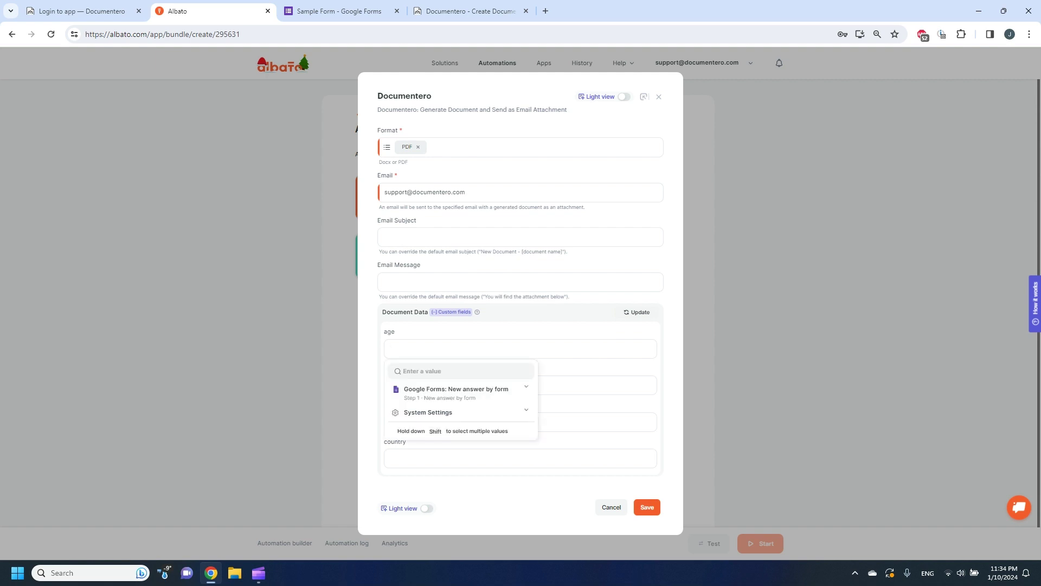
left_click(457, 388)
scroll(462, 444, "down", 2)
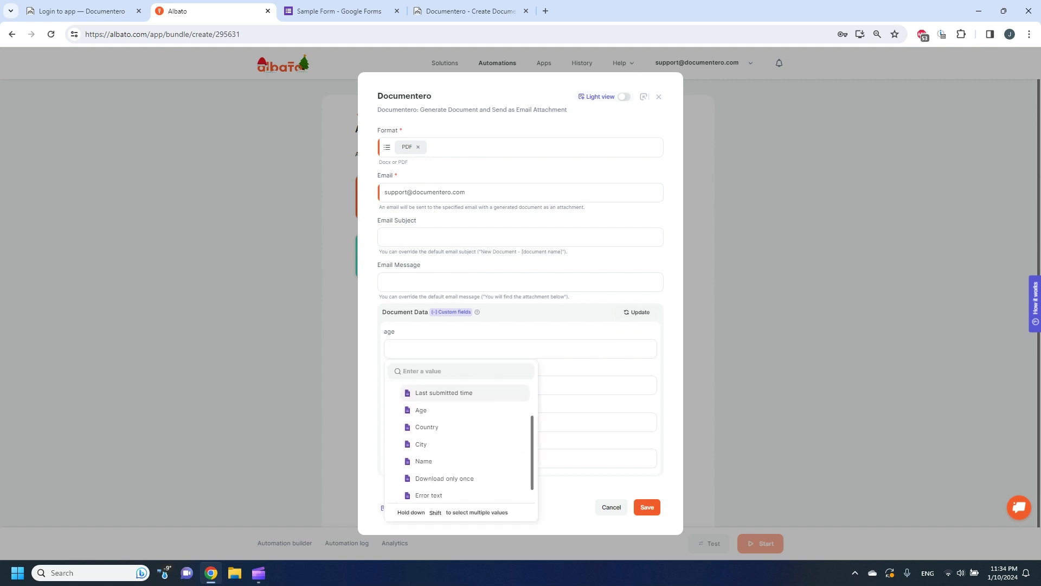
left_click(439, 410)
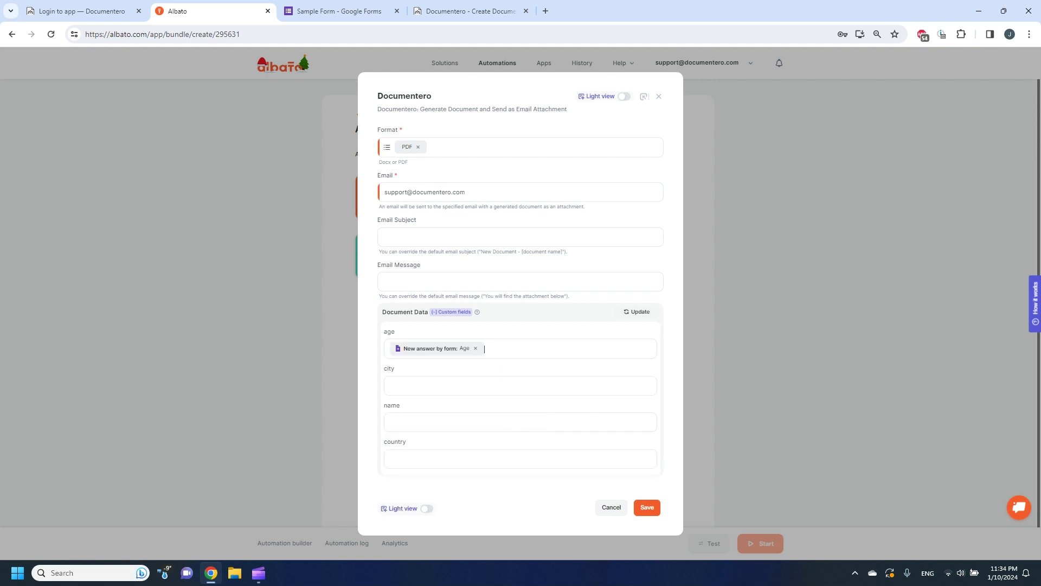
left_click(444, 426)
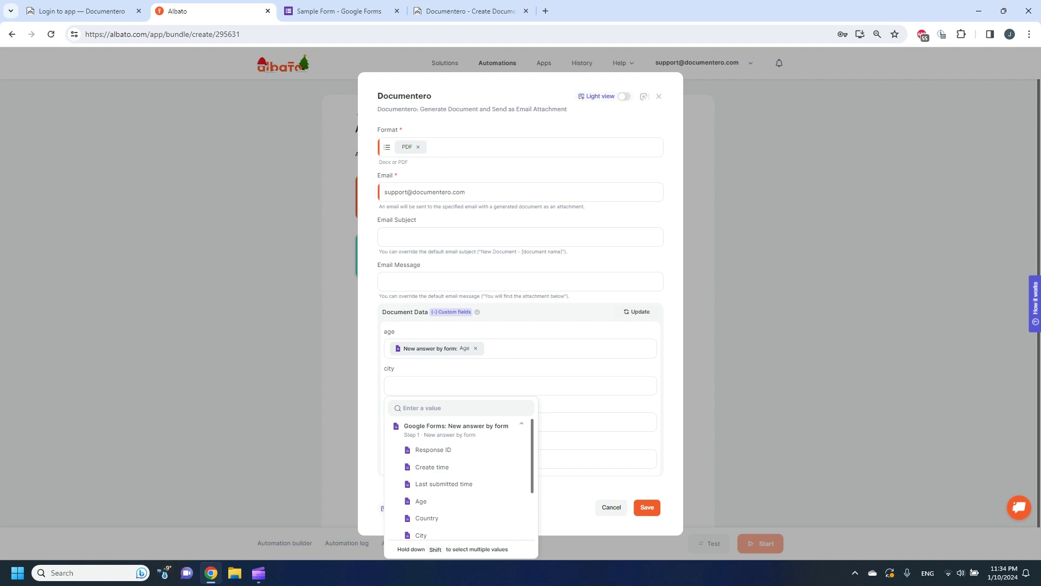
scroll(456, 472, "down", 3)
left_click(440, 481)
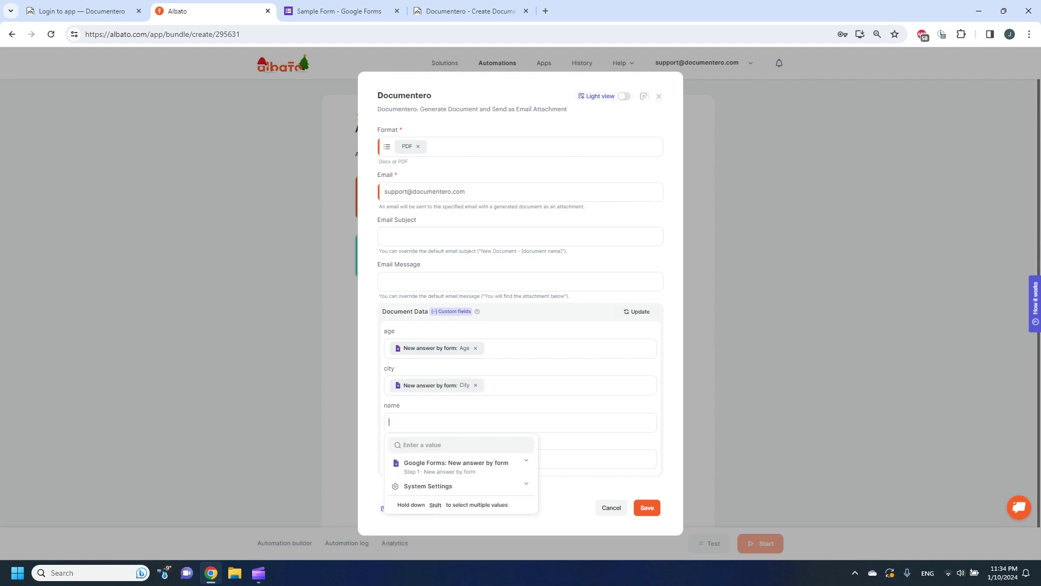
Map the name and country fields to the Name and Country answers and save the step
left_click(457, 462)
scroll(456, 488, "down", 3)
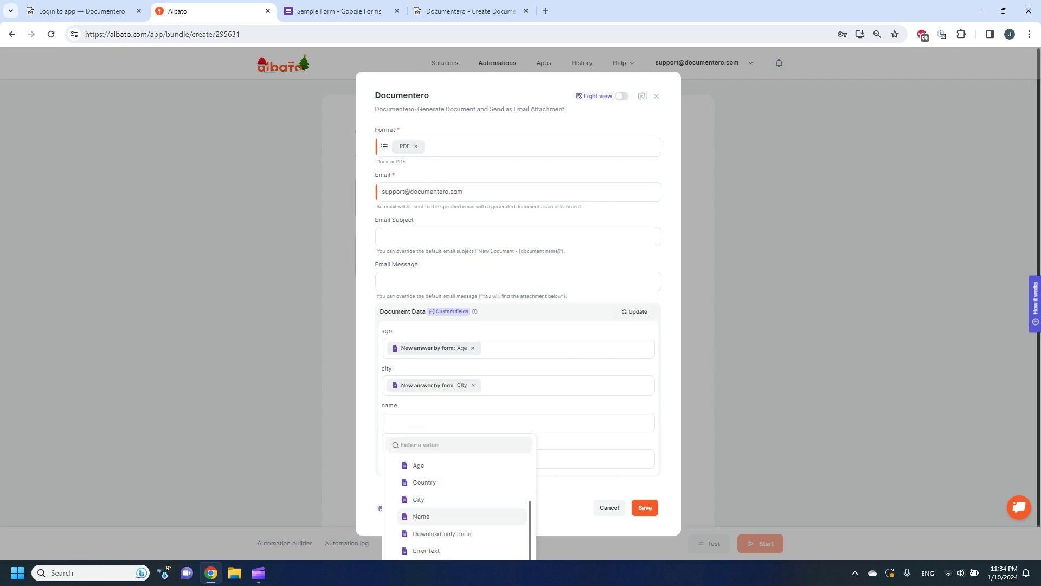
left_click(439, 517)
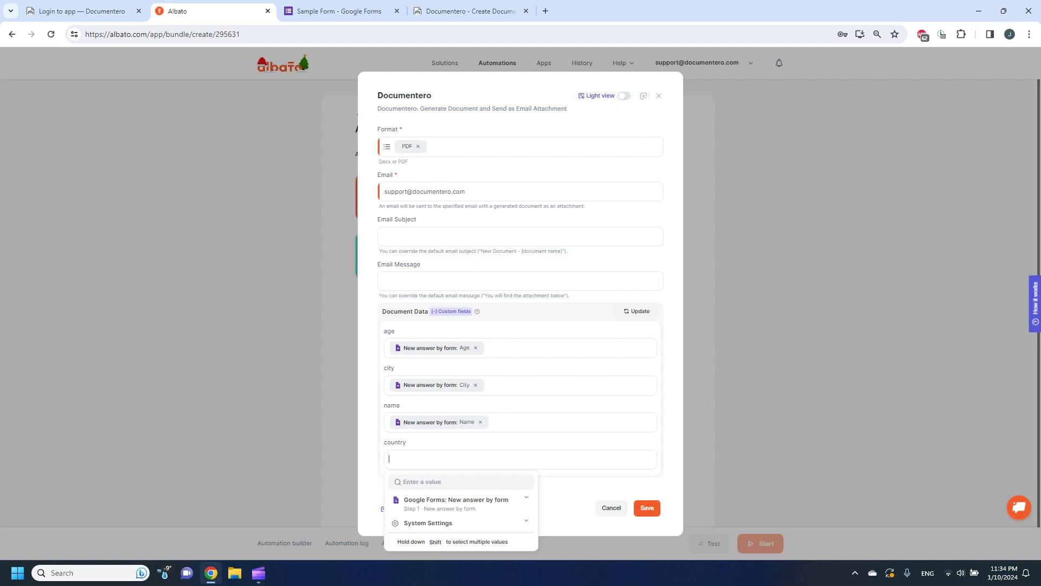
left_click(455, 501)
scroll(456, 521, "down", 2)
left_click(440, 517)
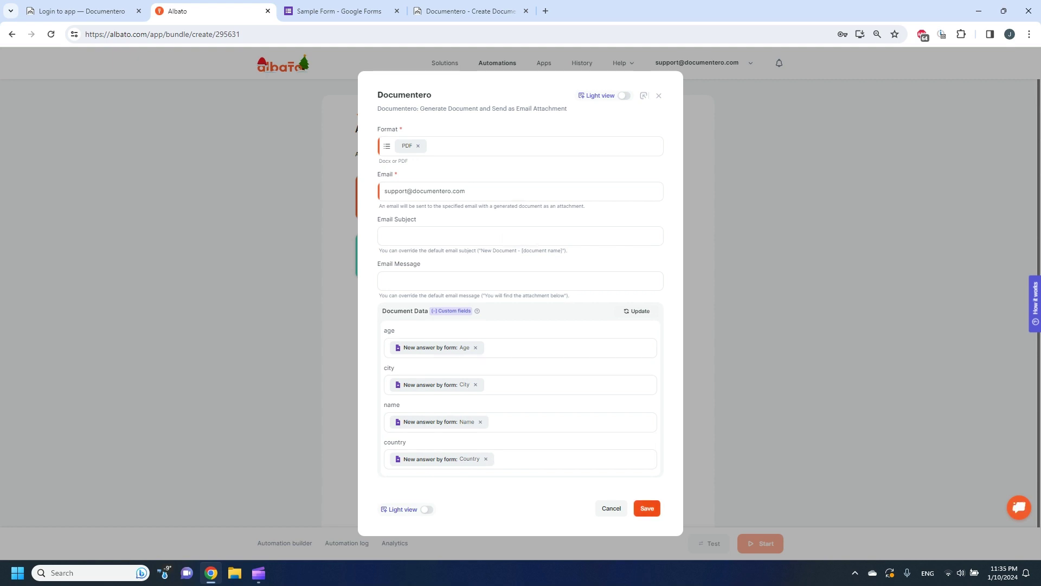
key("Return")
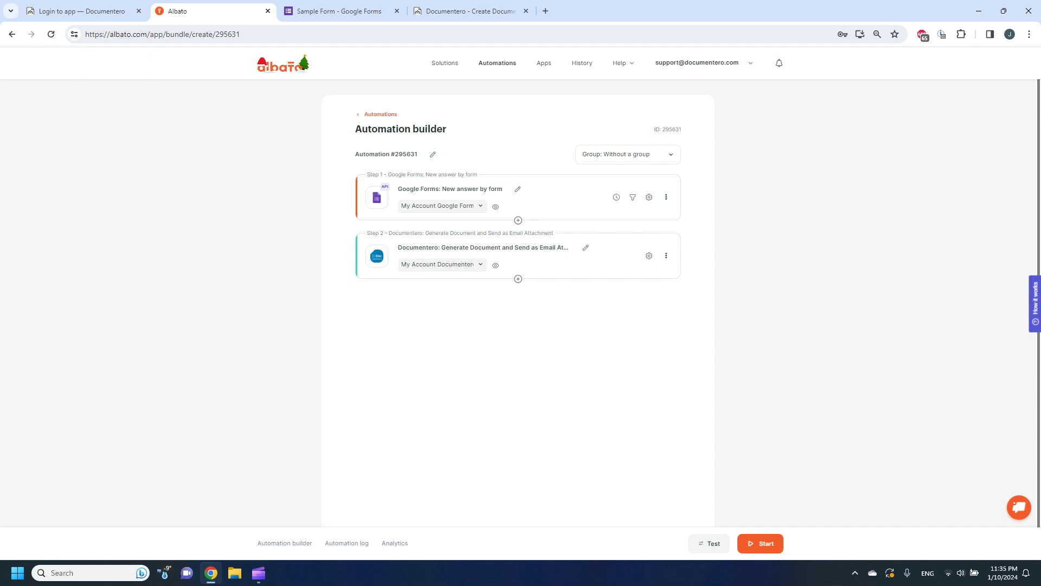
Start the automation, go to its empty log, then switch to the Sample Form
left_click(760, 544)
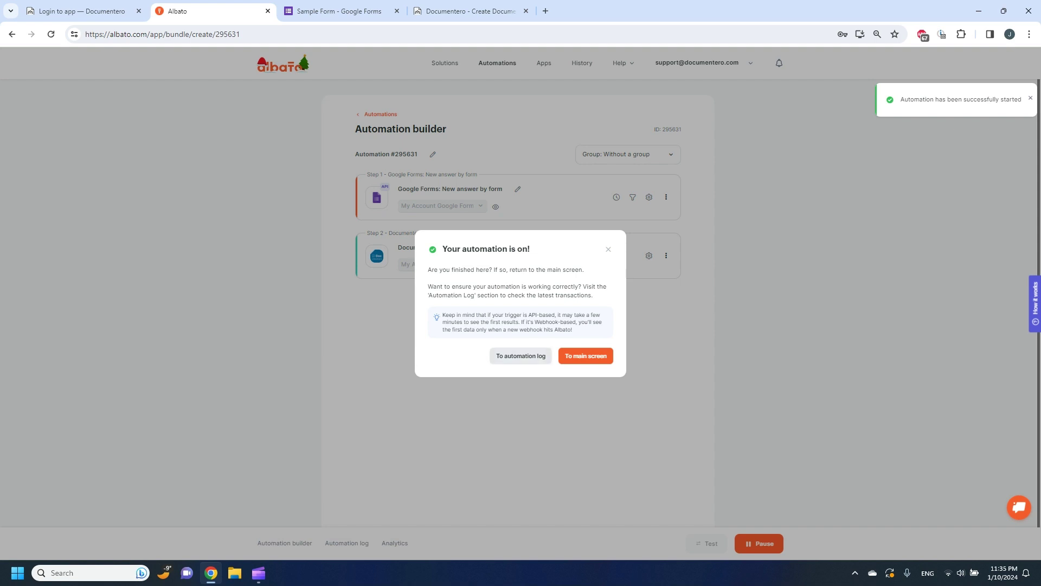
left_click(521, 356)
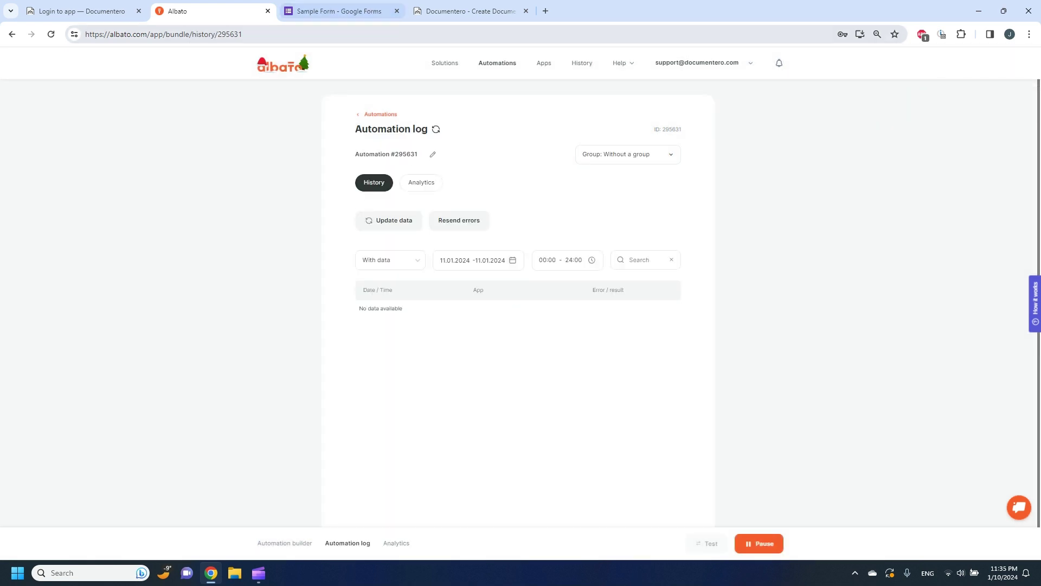
left_click(338, 11)
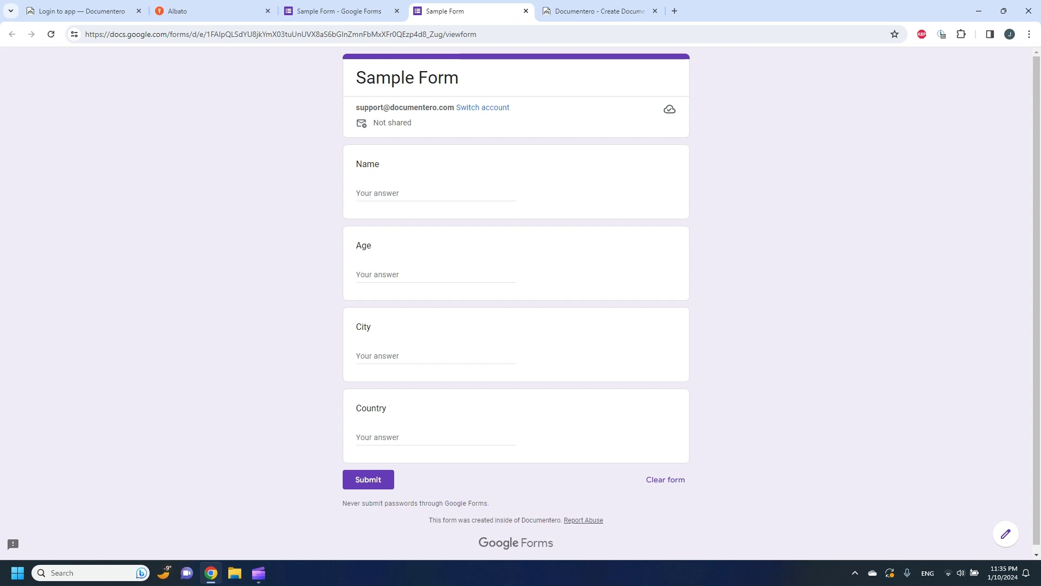
type("J")
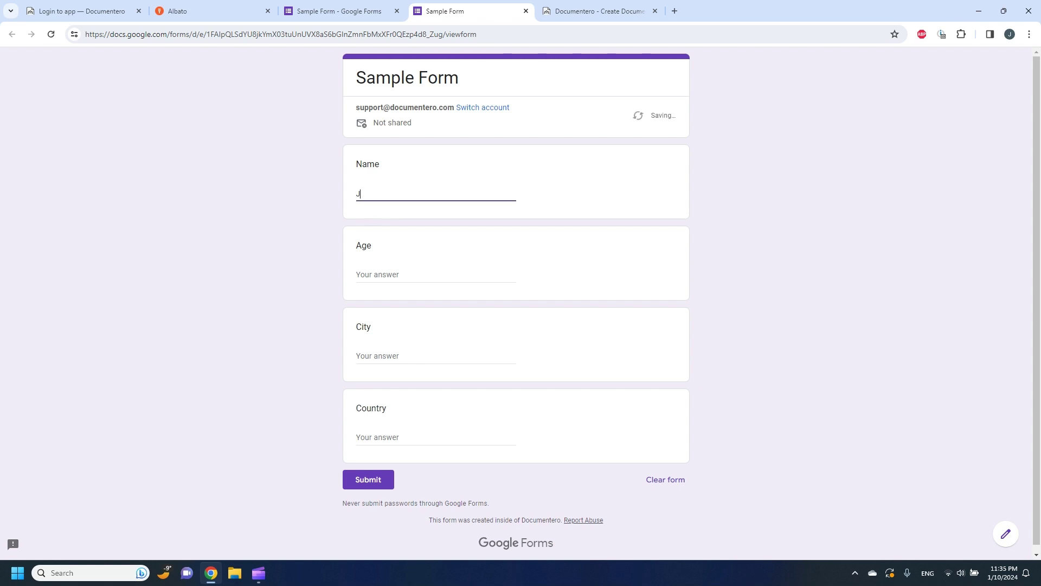
type("ohn")
Submit a form response with the name, age 44, Berlin, Germany and return to the Albato log
key("Tab")
type("44")
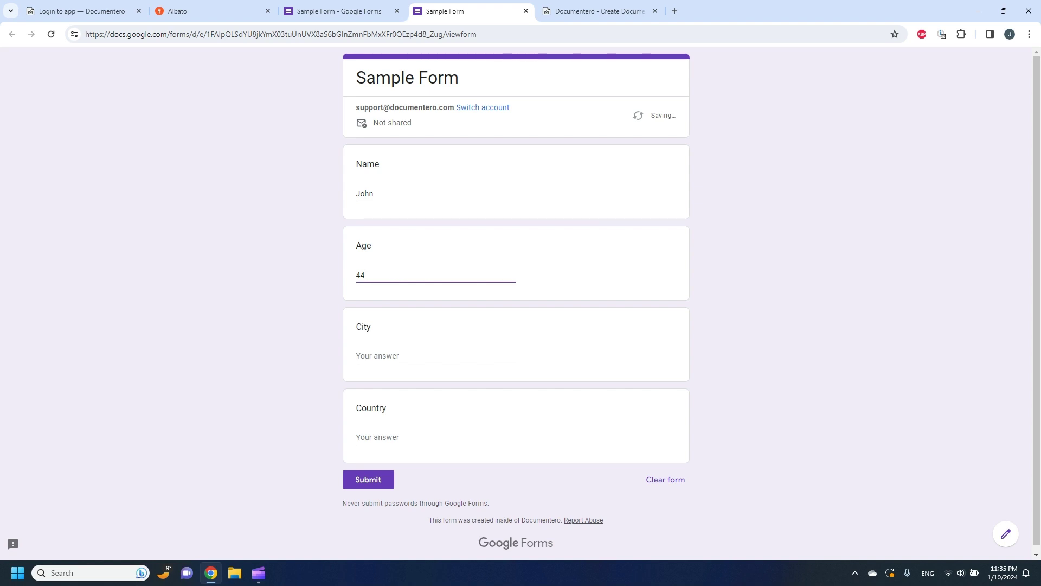
key("Tab")
type("B")
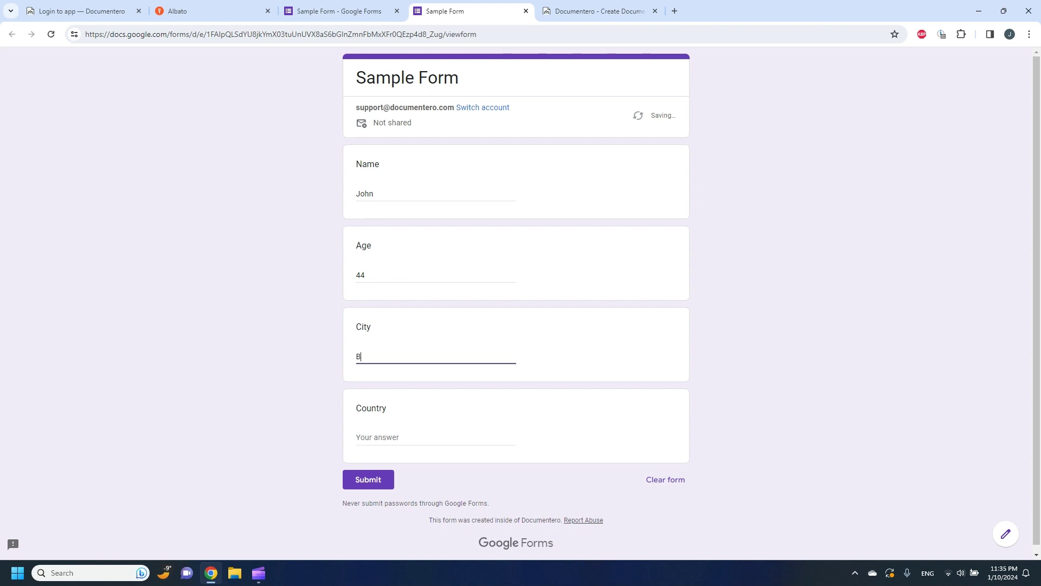
type("erlin")
key("Tab")
type("Germany")
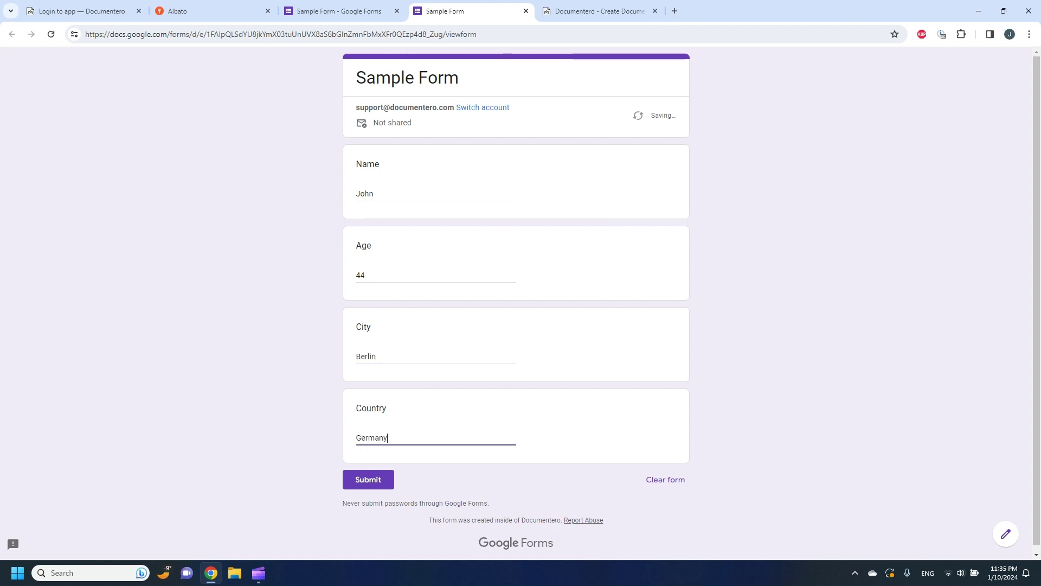
key("Tab")
key("Return")
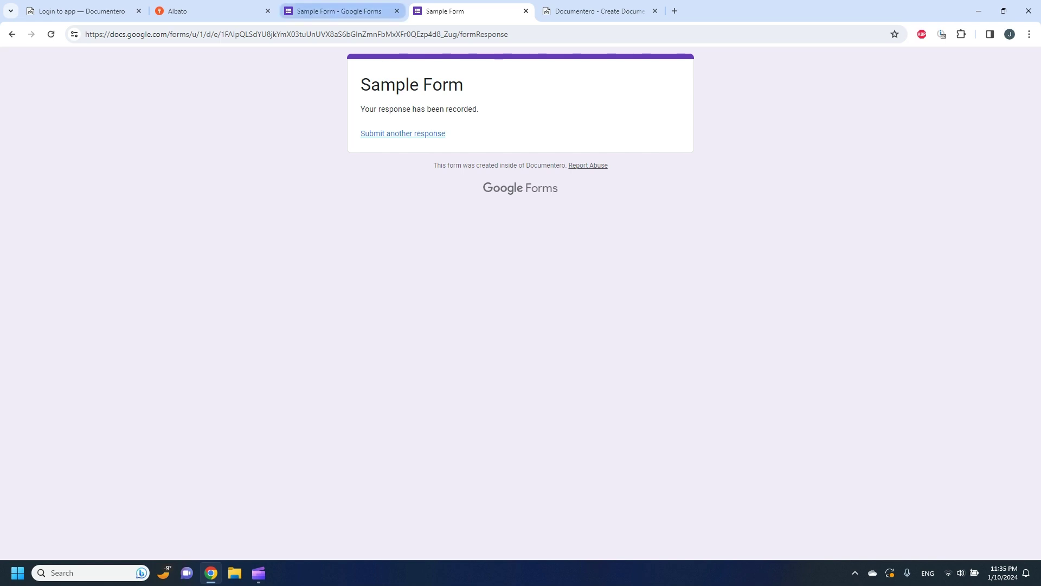
left_click(208, 11)
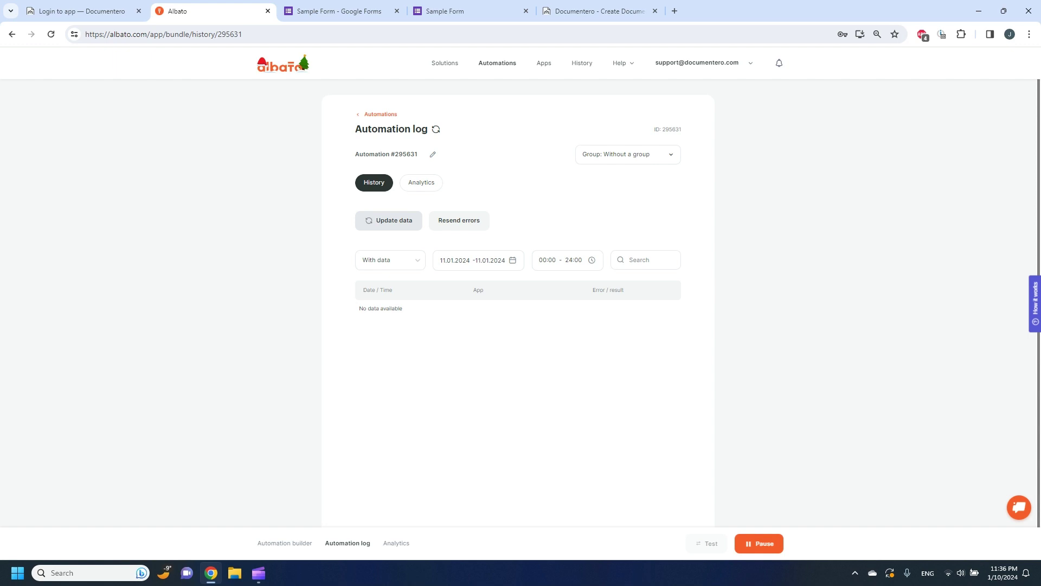
Refresh the automation log and view the Sent data of the Documentero run
left_click(436, 129)
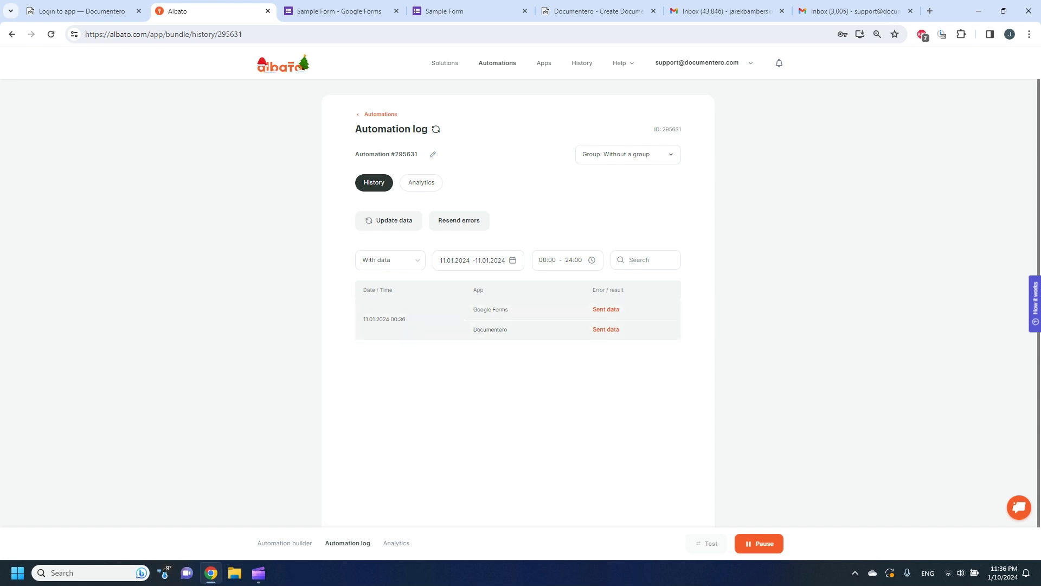
left_click(606, 309)
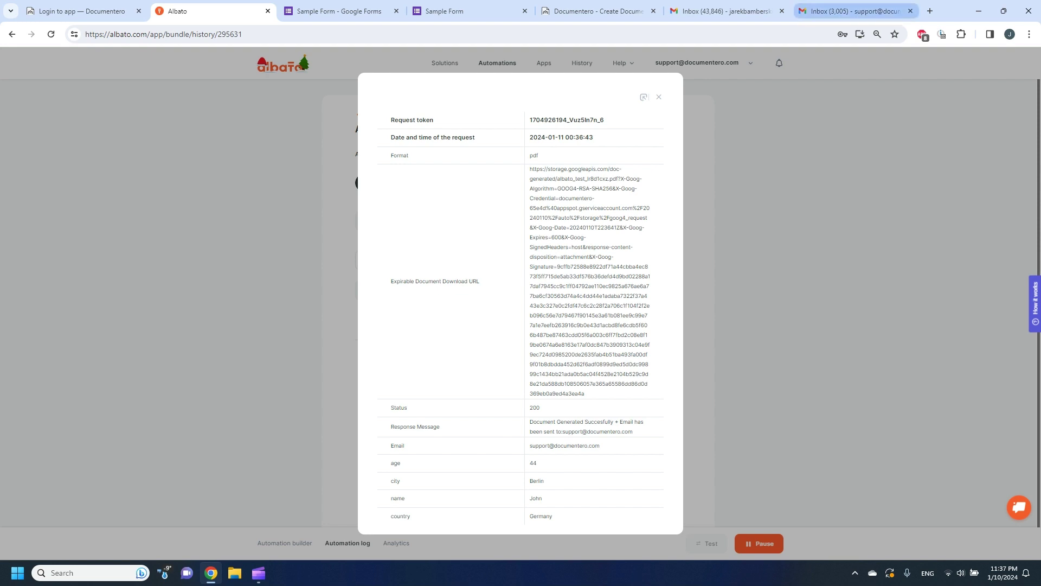
Preview Albato Test.pdf from the Gmail email and highlight Name John, Germany Berlin, Age 44
left_click(855, 11)
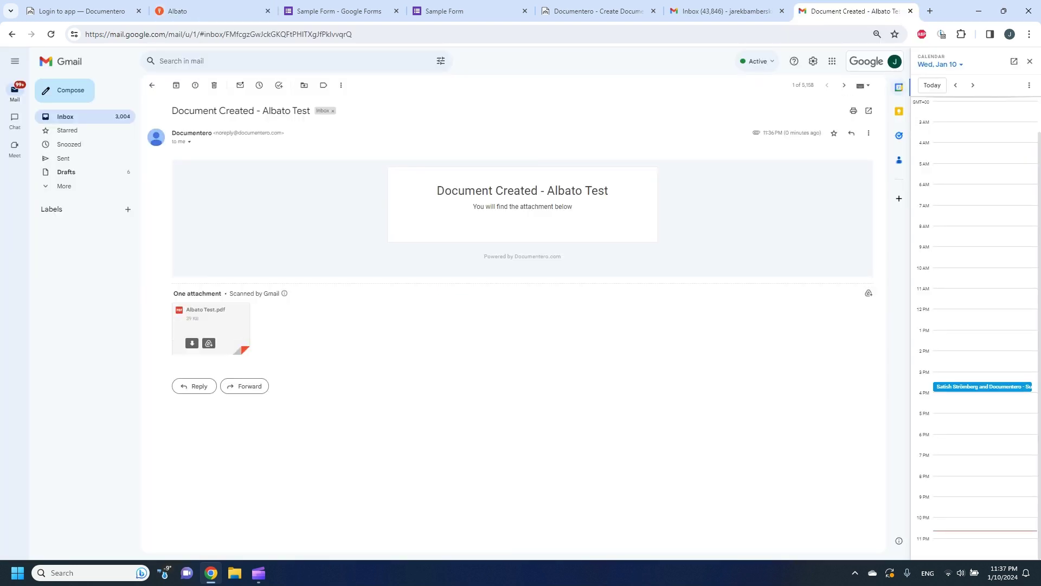
left_click(242, 347)
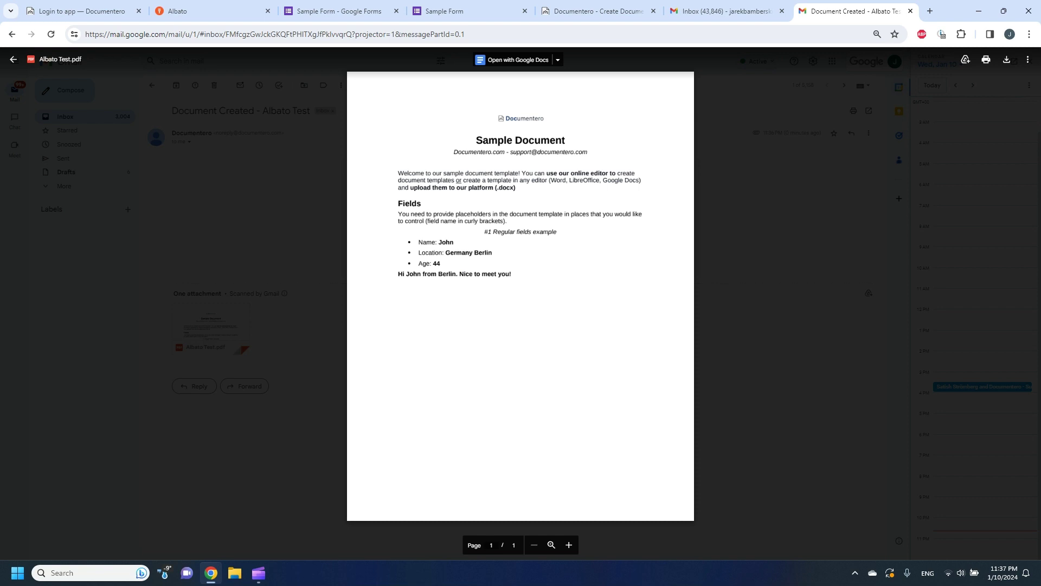
left_click_drag(419, 242, 440, 263)
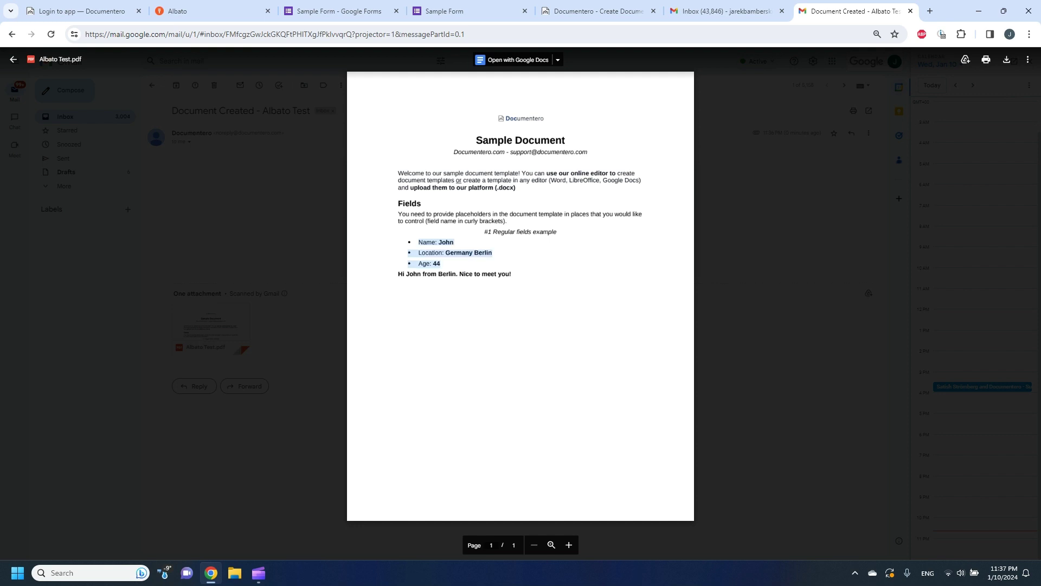